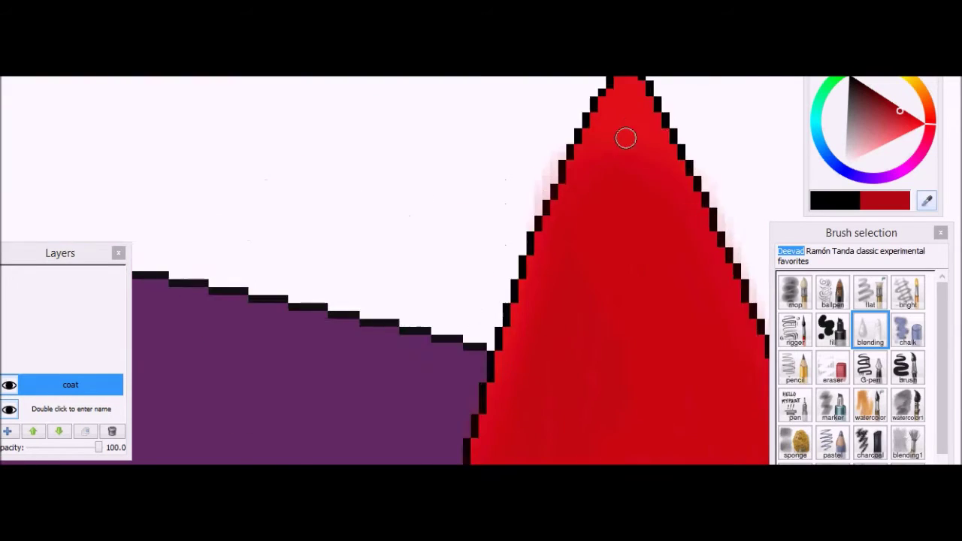
# Step: Blend the dark red shading between the red pony's eye and the front edge of its face
pyautogui.scroll(-3, 385, 270)
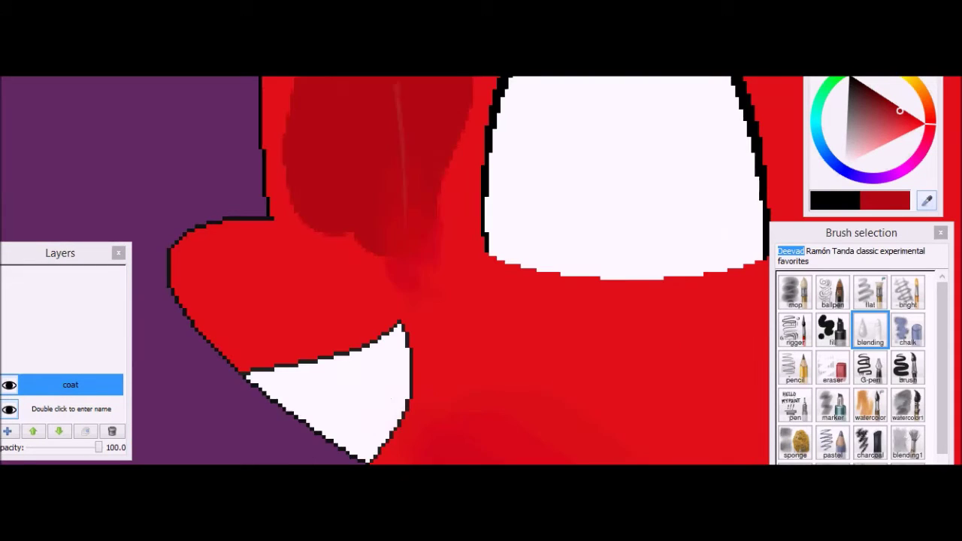
pyautogui.moveTo(341, 208); pyautogui.dragTo(279, 81)
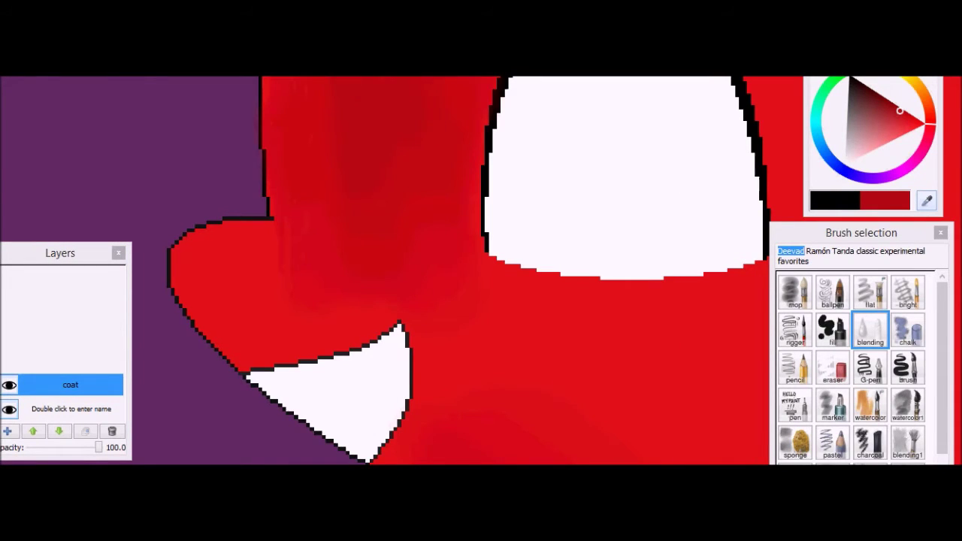
pyautogui.scroll(3, 320, 238)
pyautogui.scroll(-3, 324, 262)
pyautogui.scroll(3, 324, 262)
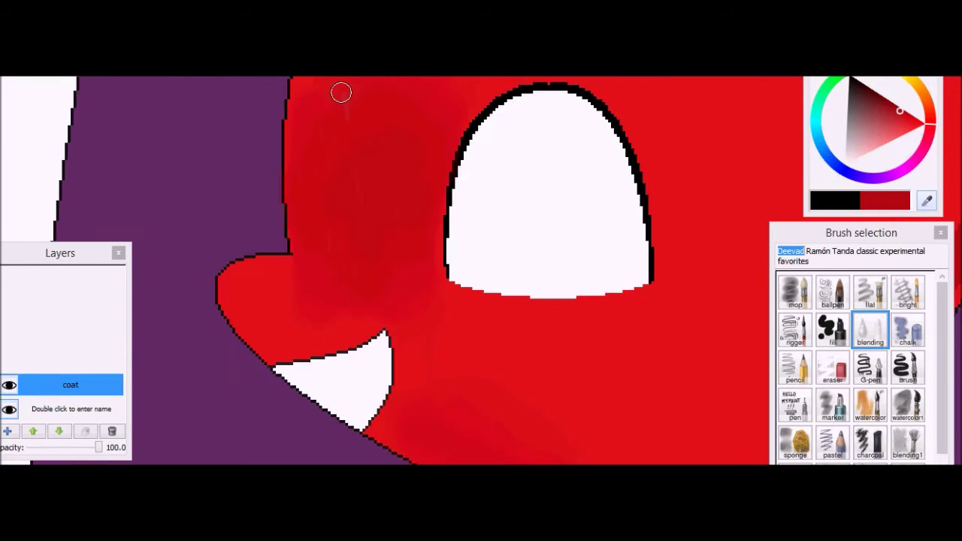
# Step: Blend the dark red shading along the red pony's jaw, back of the cheek and neck
pyautogui.scroll(-5, 480, 270)
pyautogui.moveTo(593, 90); pyautogui.dragTo(571, 391)
pyautogui.scroll(-5, 488, 195)
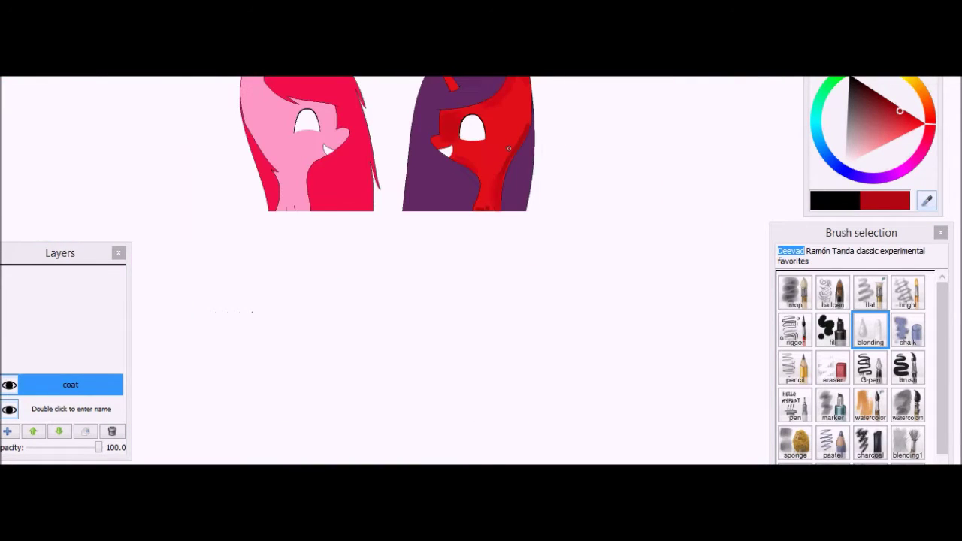
pyautogui.scroll(5, 504, 147)
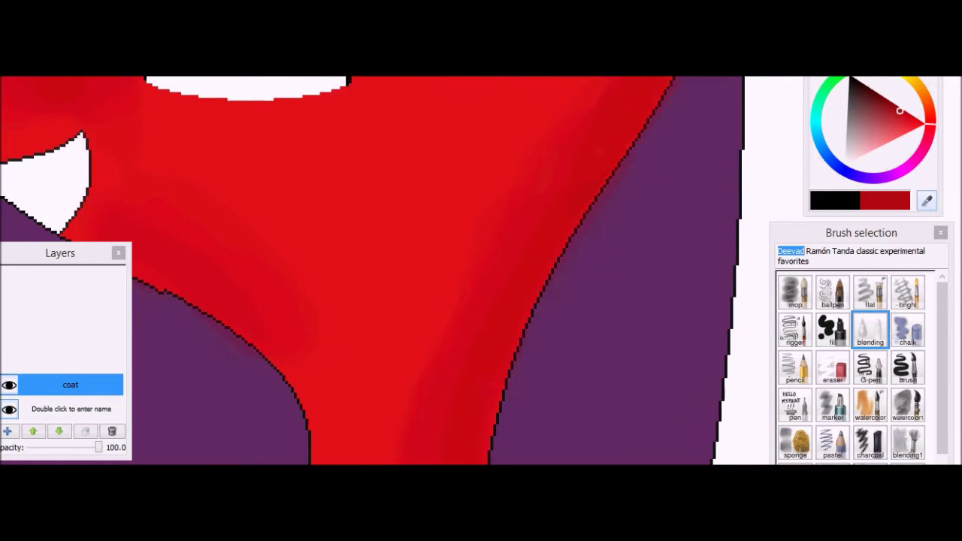
pyautogui.scroll(-3, 486, 354)
pyautogui.scroll(3, 485, 354)
pyautogui.scroll(-5, 485, 354)
pyautogui.scroll(5, 537, 318)
pyautogui.moveTo(526, 323)
pyautogui.mouseDown()
pyautogui.moveTo(461, 245)
pyautogui.moveTo(583, 241)
pyautogui.mouseUp()
pyautogui.scroll(-4, 624, 204)
pyautogui.scroll(3, 706, 211)
# Step: Switch to the fill brush, choose a lighter red, and undo the test strokes on the red pony's cheek
pyautogui.click(910, 121)
pyautogui.click(832, 329)
pyautogui.click(919, 118)
pyautogui.moveTo(601, 121); pyautogui.dragTo(616, 198)
pyautogui.hotkey('ctrl', 'z')
pyautogui.click(915, 130)
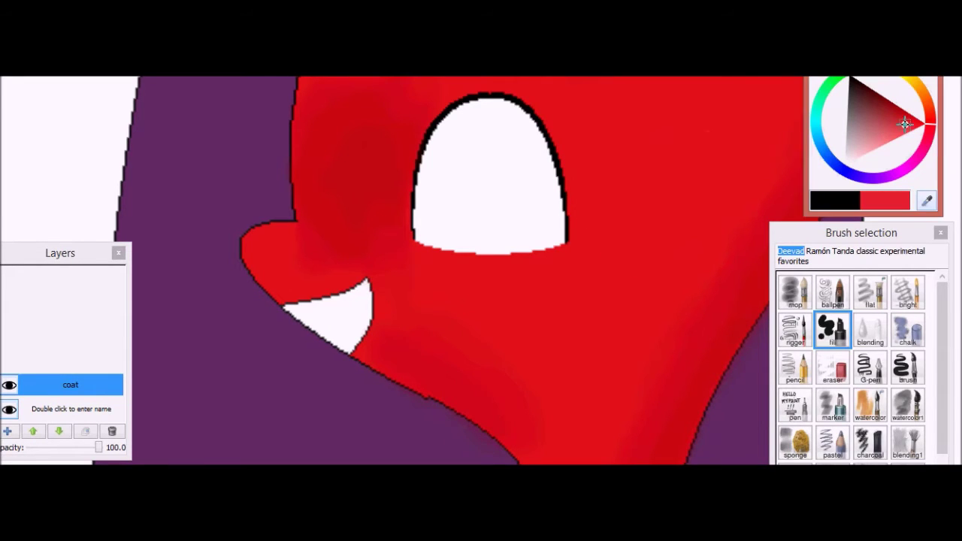
pyautogui.click(653, 154)
pyautogui.hotkey('ctrl', 'z')
# Step: Paint light red highlights on the red pony's nose, cheek, neck, back of the head and ear
pyautogui.scroll(-3, 481, 270)
pyautogui.scroll(3, 481, 270)
pyautogui.moveTo(526, 248); pyautogui.dragTo(676, 316)
pyautogui.click(349, 192)
pyautogui.moveTo(601, 241); pyautogui.dragTo(676, 421)
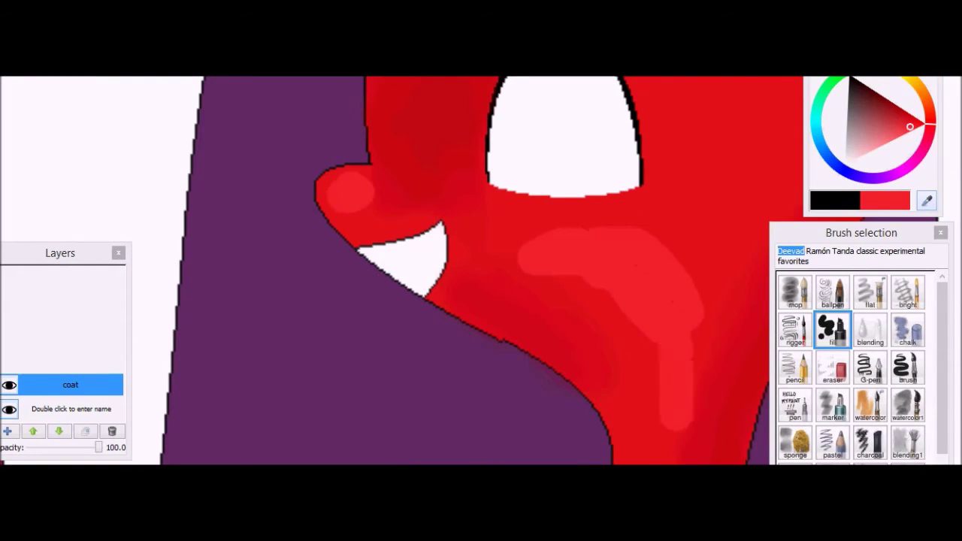
pyautogui.scroll(-3, 481, 270)
pyautogui.scroll(3, 481, 270)
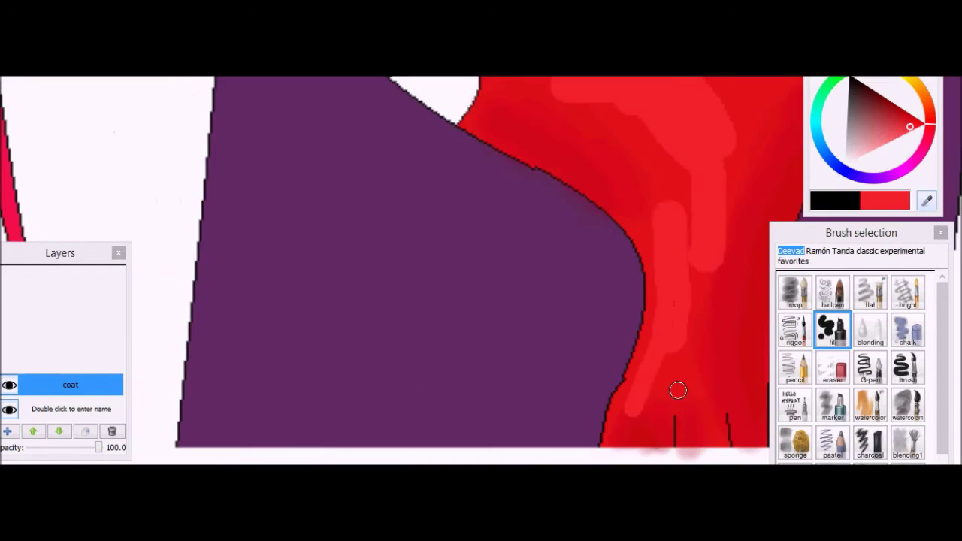
pyautogui.scroll(-3, 677, 390)
pyautogui.scroll(3, 709, 189)
# Step: Smooth the light red highlight behind the red pony's eye with the blending brush
pyautogui.press('2')
pyautogui.scroll(2, 481, 270)
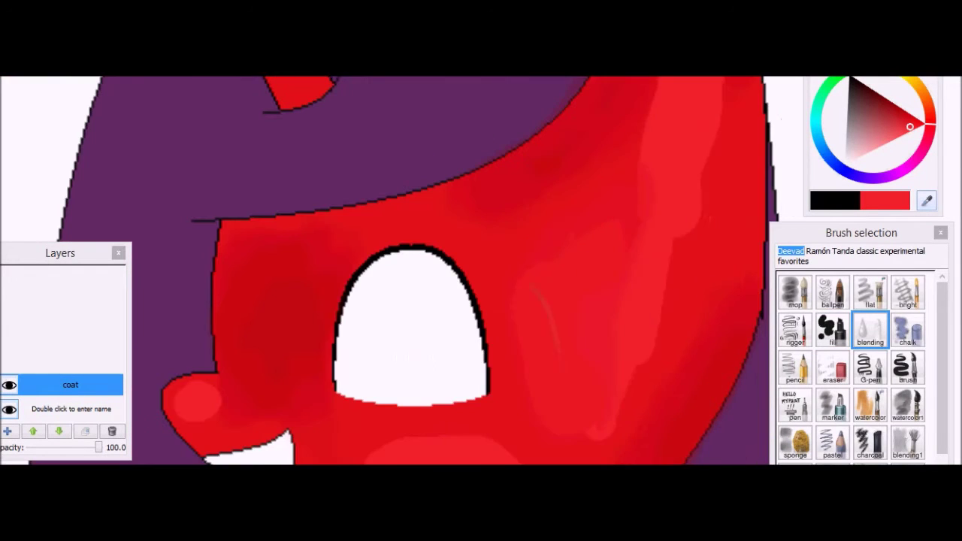
pyautogui.scroll(-3, 481, 271)
pyautogui.scroll(3, 525, 285)
pyautogui.scroll(-2, 524, 286)
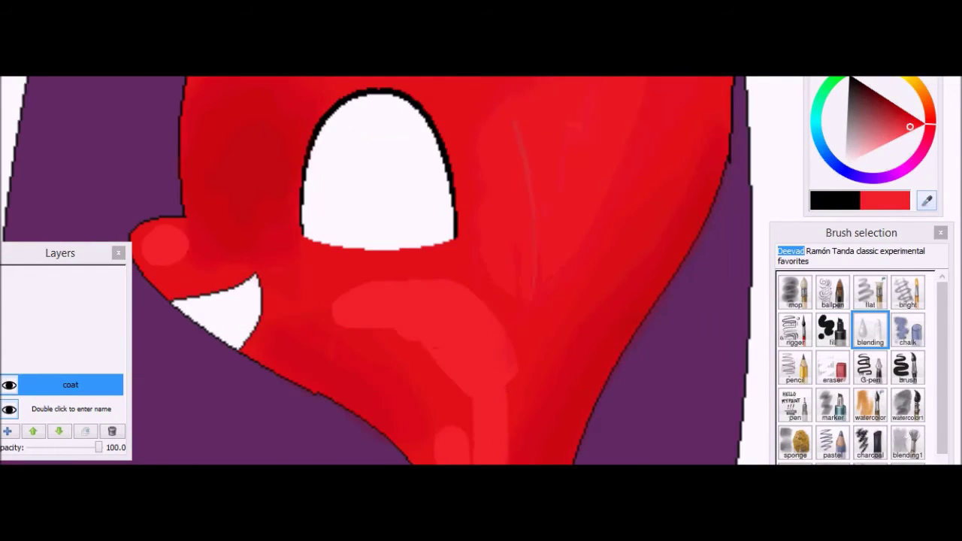
# Step: Blend the light red highlights on the red pony's nose, lower cheek and neck into the coat
pyautogui.scroll(-2, 249, 240)
pyautogui.scroll(3, 248, 241)
pyautogui.scroll(-3, 401, 354)
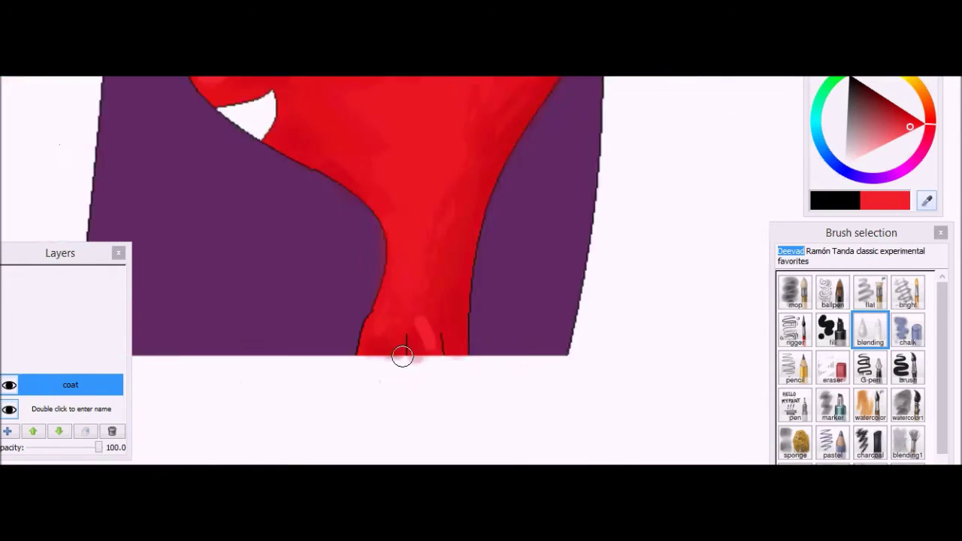
pyautogui.scroll(3, 401, 354)
pyautogui.scroll(-4, 493, 191)
# Step: Blend the light red highlight running up the red pony's ear into the surrounding shading
pyautogui.scroll(5, 494, 191)
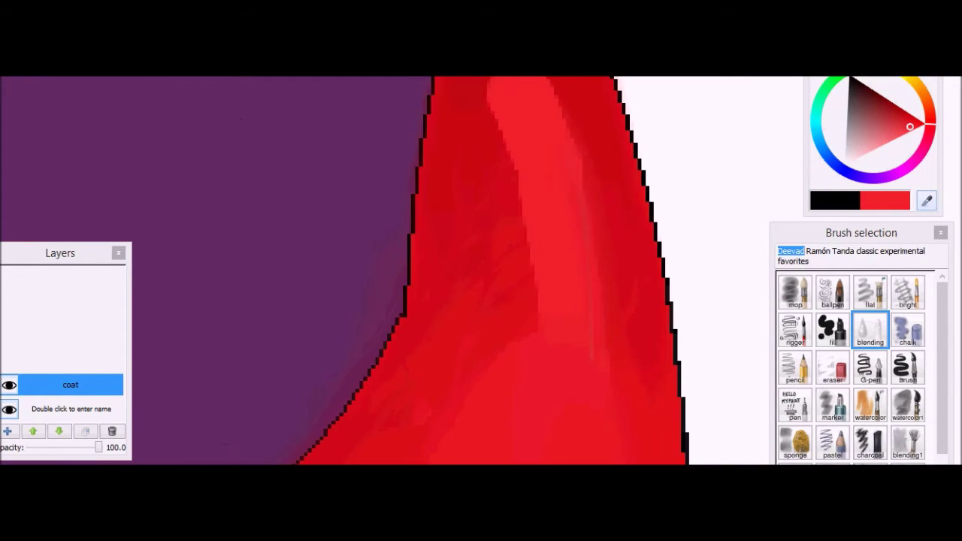
pyautogui.scroll(-3, 565, 270)
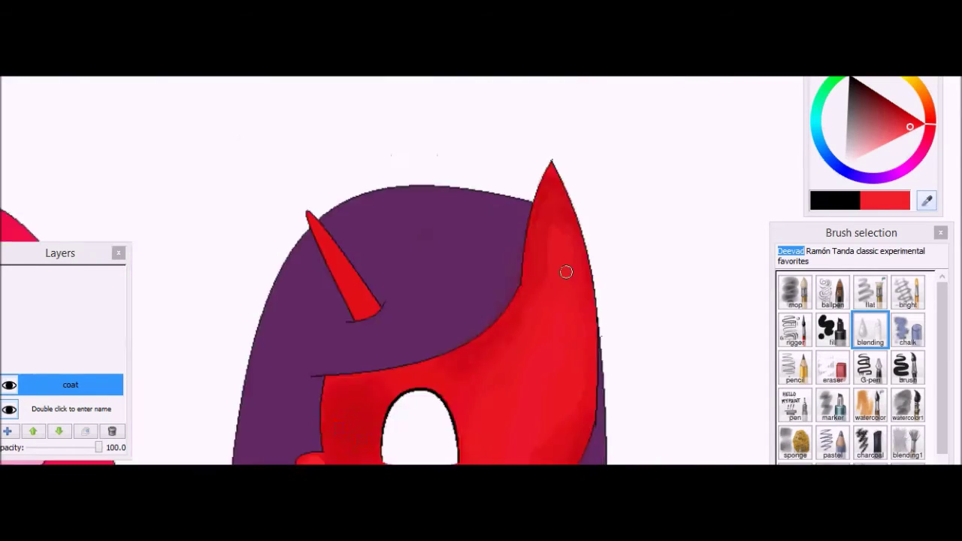
pyautogui.scroll(4, 565, 271)
pyautogui.scroll(-4, 481, 270)
pyautogui.scroll(4, 480, 270)
# Step: Paint a light red highlight along the red pony's horn with the fill brush and blend it in
pyautogui.click(832, 329)
pyautogui.scroll(-4, 542, 169)
pyautogui.scroll(4, 542, 169)
pyautogui.click(870, 329)
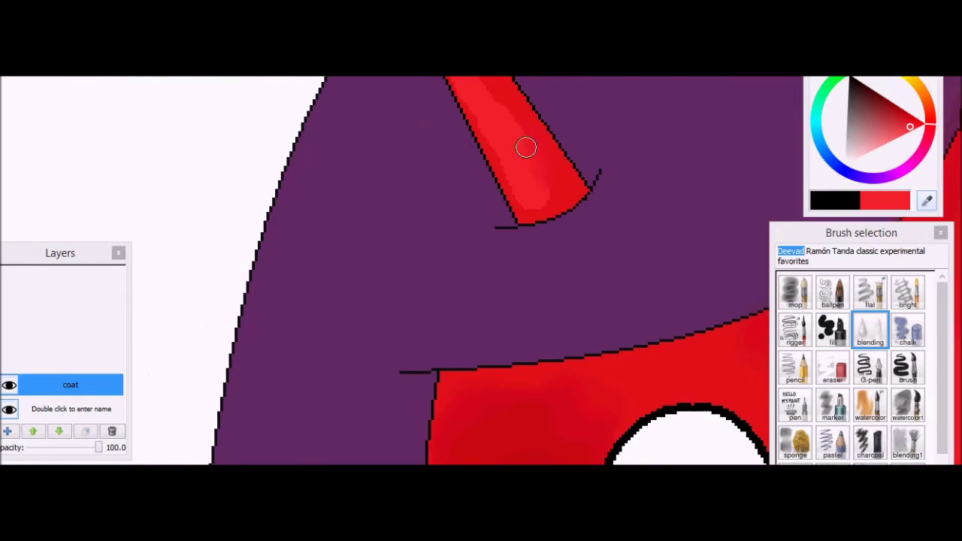
pyautogui.scroll(1, 517, 200)
pyautogui.scroll(-5, 453, 139)
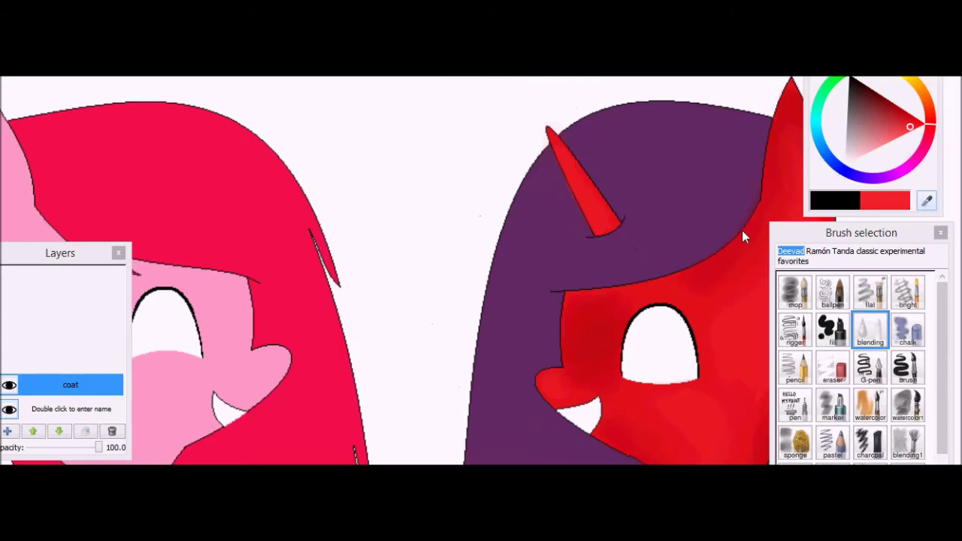
# Step: Choose a darker red, shade the red pony's horn with the fill brush, and blend the shading
pyautogui.press('x')
pyautogui.press('x')
pyautogui.press('x')
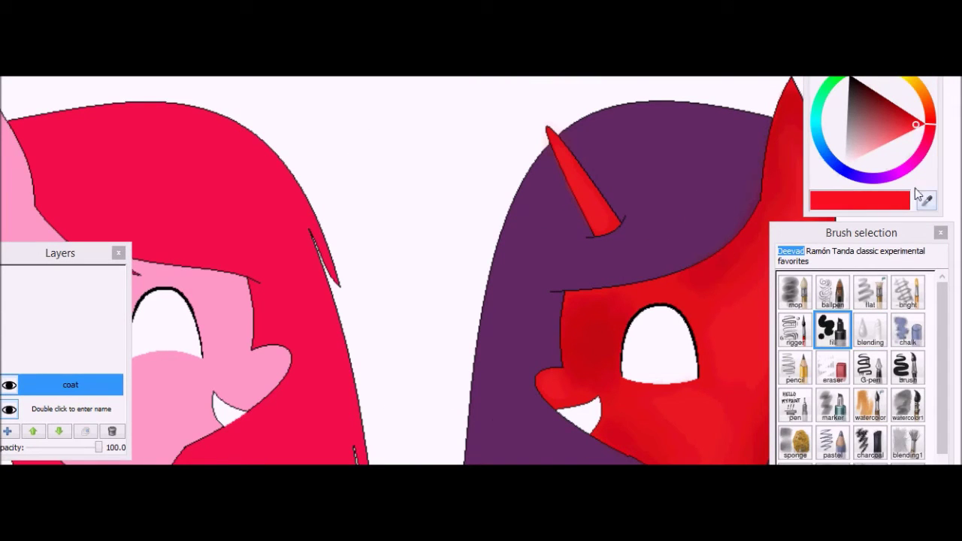
pyautogui.scroll(6, 588, 338)
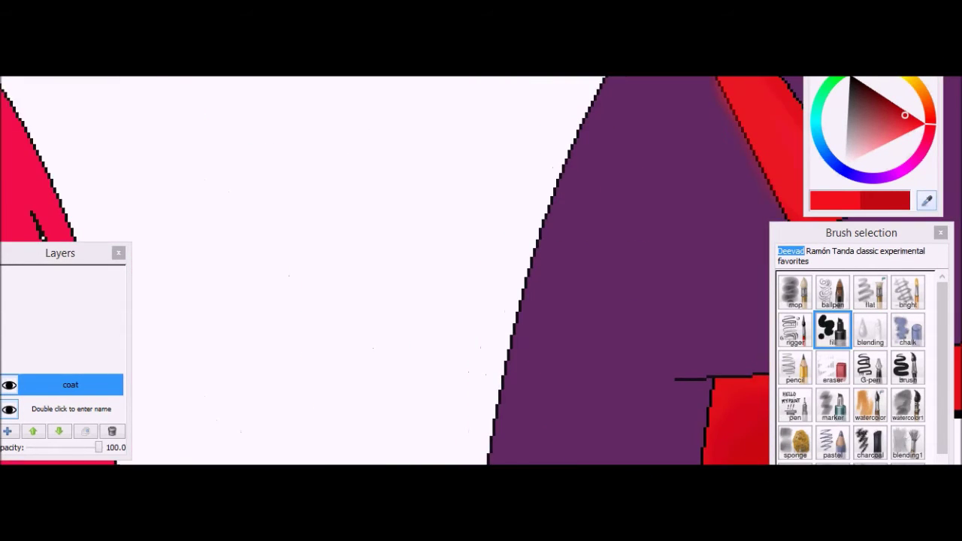
pyautogui.scroll(-3, 480, 270)
pyautogui.scroll(4, 395, 197)
pyautogui.moveTo(361, 151)
pyautogui.mouseDown()
pyautogui.moveTo(396, 198)
pyautogui.moveTo(394, 270)
pyautogui.mouseUp()
pyautogui.press('2')
pyautogui.scroll(1, 389, 220)
pyautogui.scroll(-5, 360, 168)
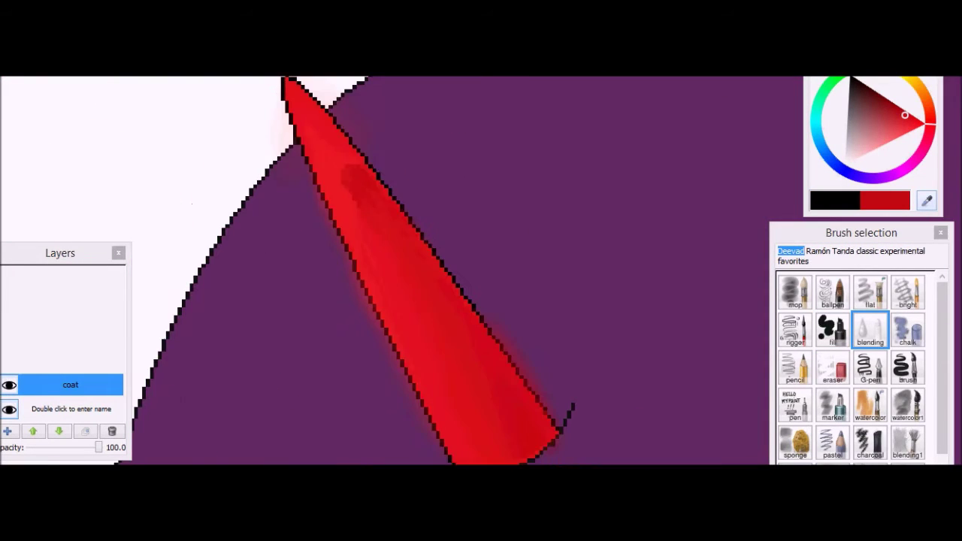
# Step: Paint dark red diagonal stripes across the red pony's horn with the fill brush
pyautogui.scroll(6, 360, 167)
pyautogui.press('1')
pyautogui.moveTo(461, 244); pyautogui.dragTo(380, 393)
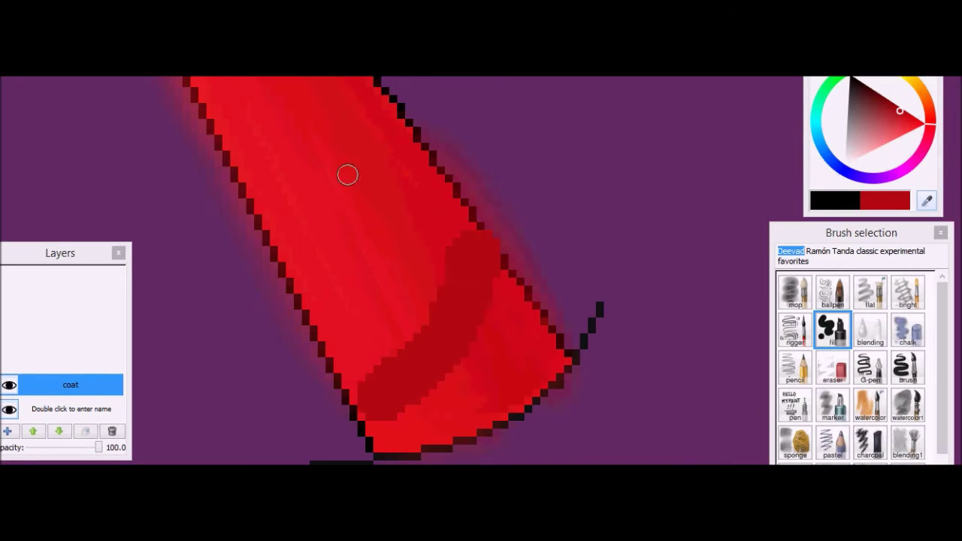
pyautogui.moveTo(380, 98); pyautogui.dragTo(300, 218)
pyautogui.scroll(-3, 253, 101)
pyautogui.scroll(4, 232, 98)
# Step: Soften the dark red diagonal stripes on the horn with the blending brush
pyautogui.press('2')
pyautogui.scroll(2, 406, 382)
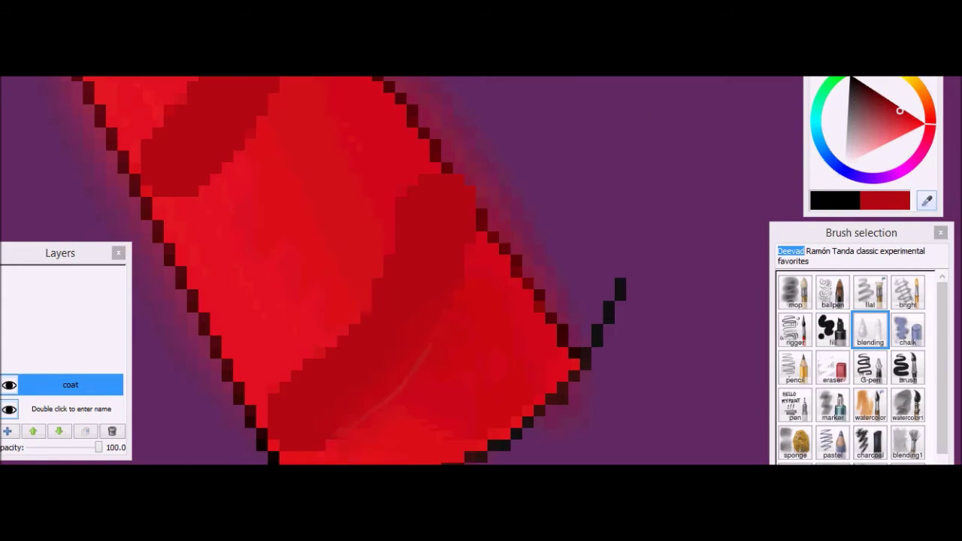
pyautogui.scroll(-4, 357, 319)
pyautogui.scroll(4, 408, 250)
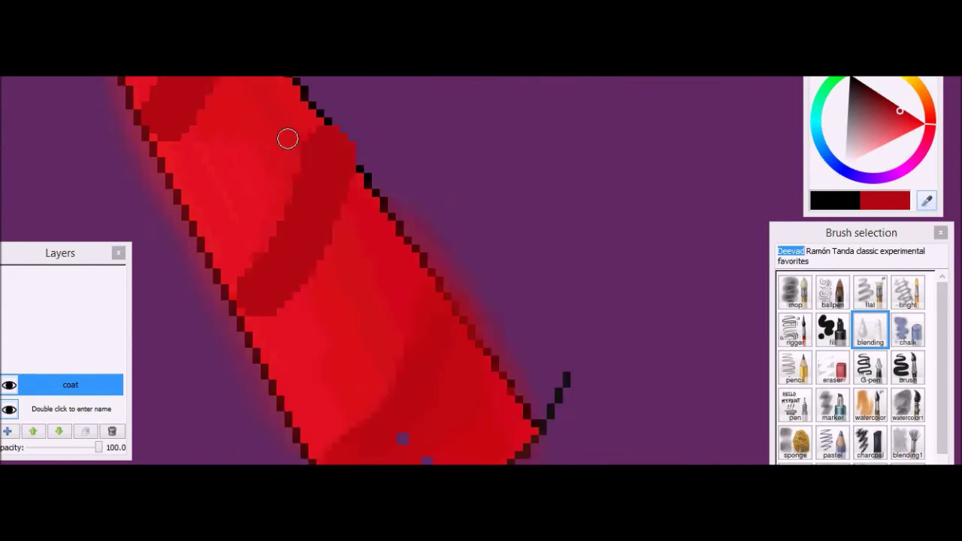
pyautogui.scroll(-4, 306, 398)
pyautogui.scroll(4, 367, 178)
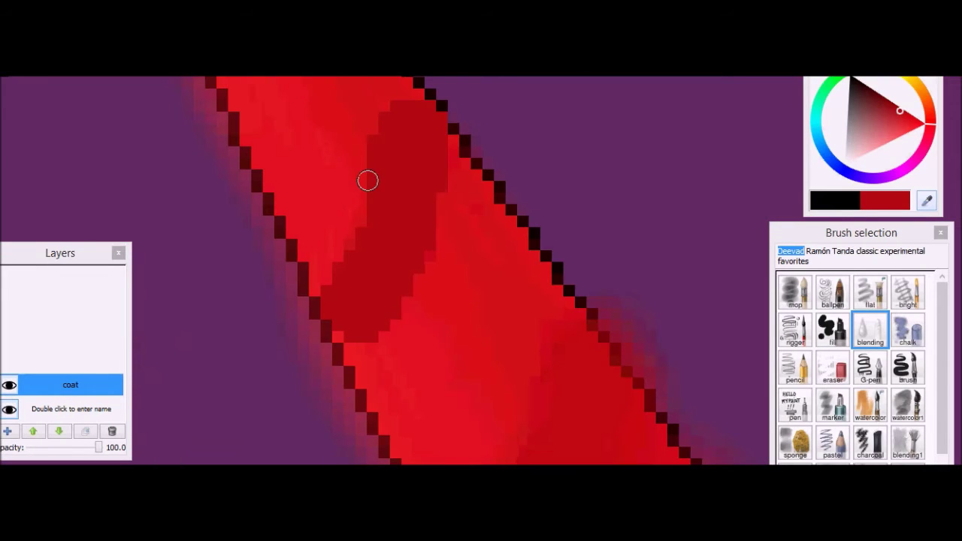
pyautogui.moveTo(402, 124); pyautogui.dragTo(359, 290)
pyautogui.scroll(-5, 481, 271)
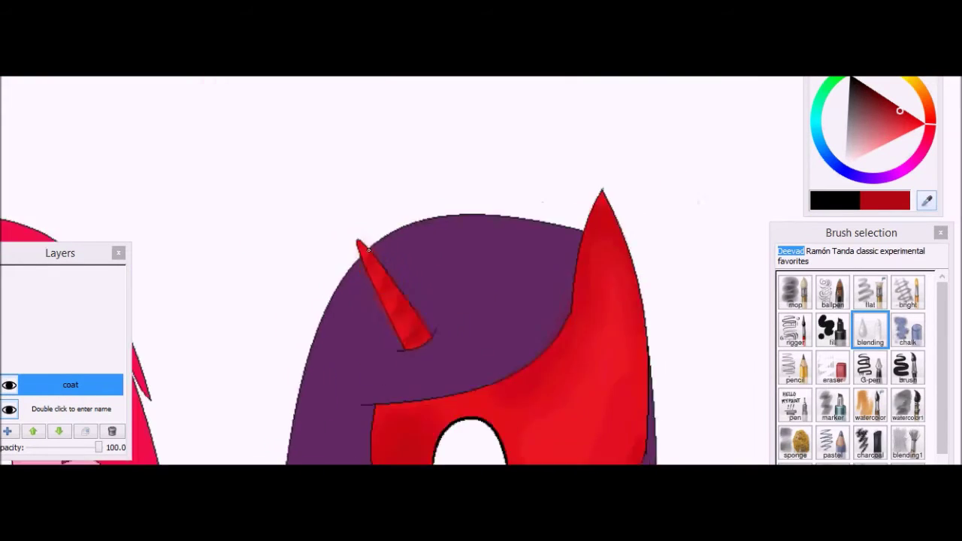
# Step: Sample the pink coat and use a darker pink with the fill brush to shade beneath the fringe, beside the eye and along the jaw
pyautogui.scroll(4, 421, 270)
pyautogui.click(927, 203)
pyautogui.click(832, 328)
pyautogui.click(464, 238)
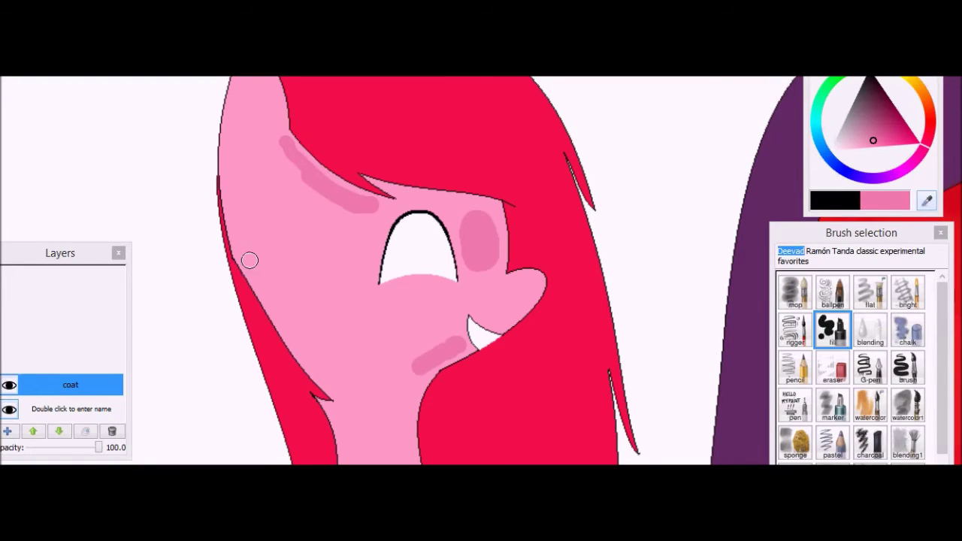
# Step: Paint darker pink shading along the pink pony's ear, back of the head, and neck
pyautogui.scroll(3, 481, 270)
pyautogui.moveTo(409, 79); pyautogui.dragTo(368, 150)
pyautogui.scroll(-2, 480, 270)
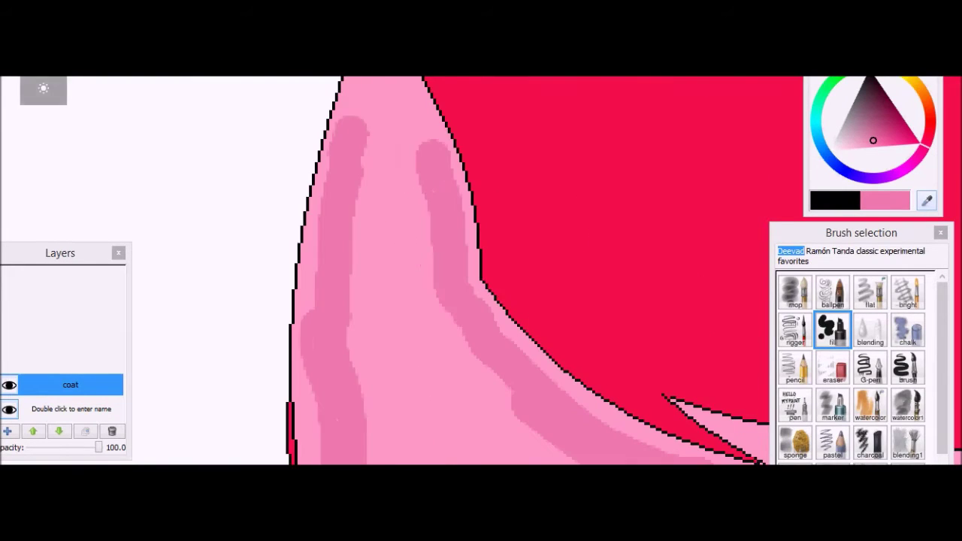
pyautogui.scroll(-2, 481, 271)
pyautogui.scroll(3, 481, 270)
pyautogui.moveTo(425, 233)
pyautogui.mouseDown()
pyautogui.moveTo(450, 360)
pyautogui.moveTo(504, 442)
pyautogui.mouseUp()
pyautogui.scroll(-3, 504, 442)
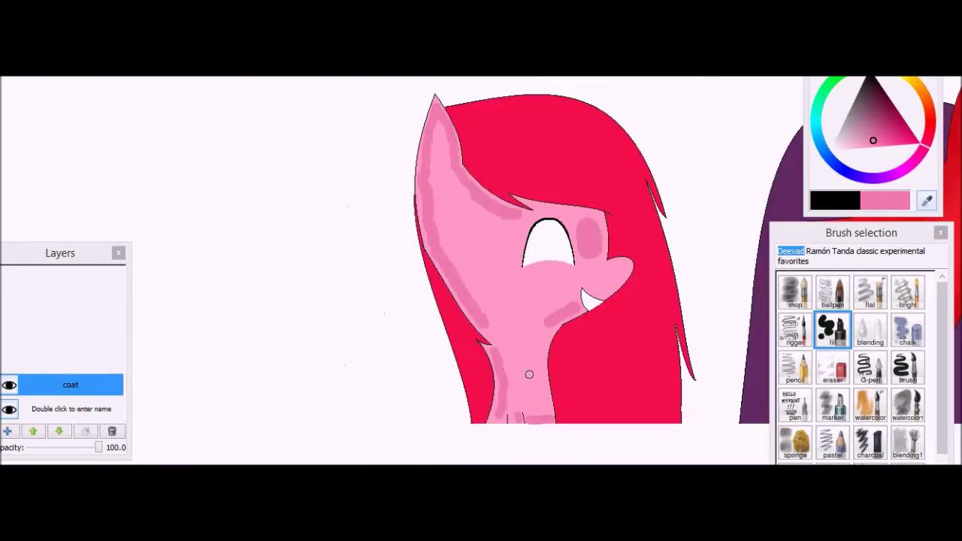
# Step: Blend the darker pink shading in front of the pink pony's eye and beneath its fringe
pyautogui.scroll(3, 570, 350)
pyautogui.scroll(2, 570, 350)
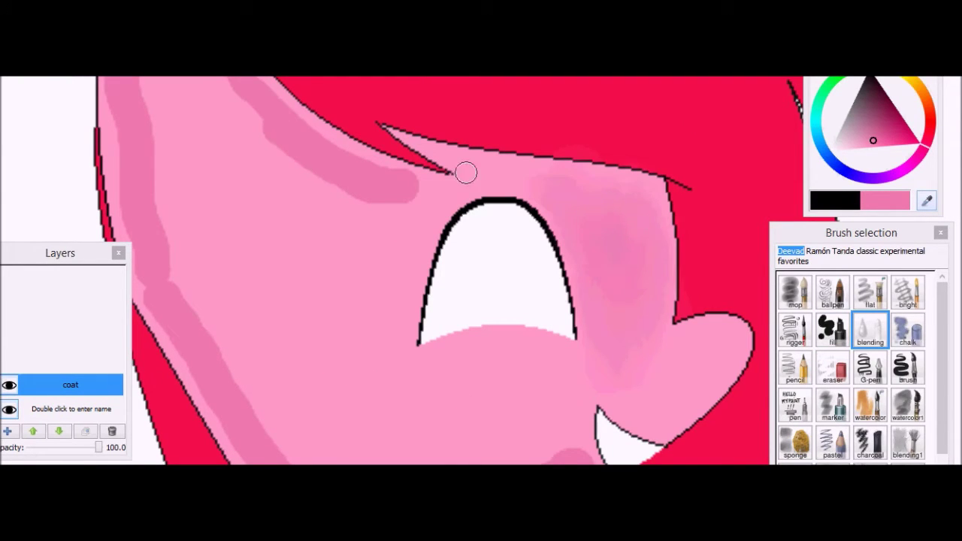
pyautogui.scroll(-3, 368, 230)
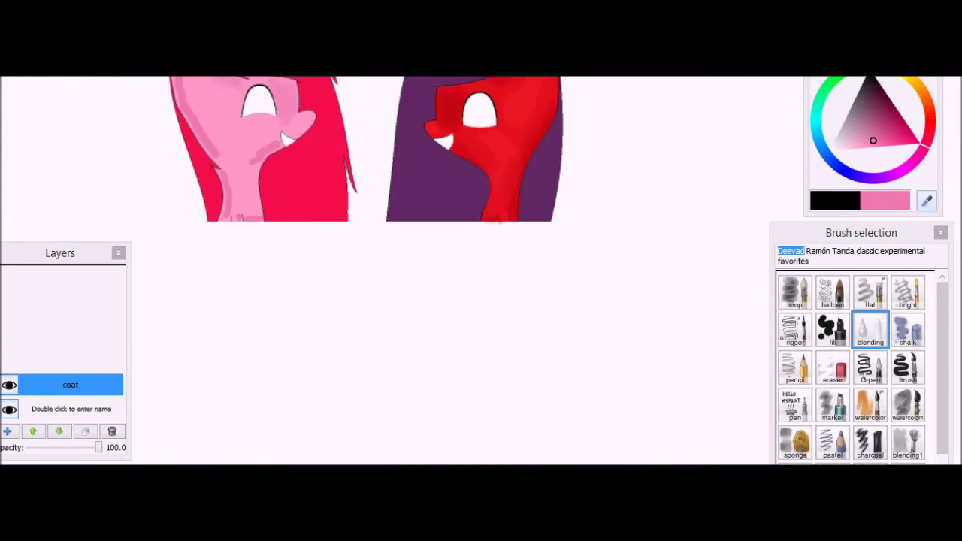
pyautogui.scroll(3, 341, 228)
pyautogui.scroll(-3, 341, 228)
pyautogui.scroll(3, 341, 228)
# Step: Blend the darker pink shading on both edges of the pink pony's ear
pyautogui.moveTo(353, 135)
pyautogui.mouseDown()
pyautogui.moveTo(324, 225)
pyautogui.moveTo(334, 300)
pyautogui.mouseUp()
pyautogui.scroll(-3, 338, 337)
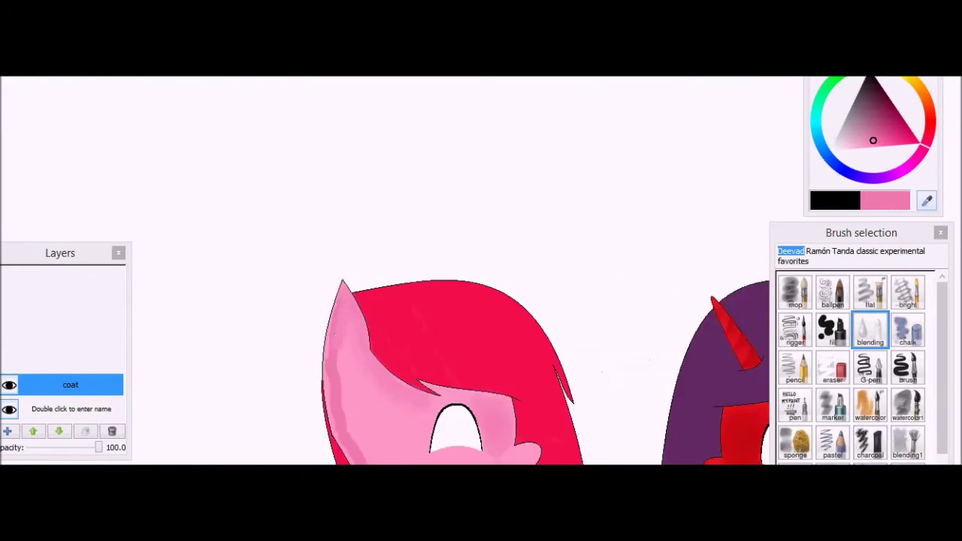
pyautogui.scroll(3, 322, 118)
pyautogui.scroll(-3, 288, 209)
pyautogui.scroll(3, 376, 215)
pyautogui.moveTo(353, 203); pyautogui.dragTo(338, 308)
# Step: Blend the darker pink shading down the back of the pink pony's head and cheek
pyautogui.scroll(1, 428, 156)
pyautogui.scroll(-2, 393, 127)
pyautogui.scroll(2, 393, 127)
pyautogui.moveTo(213, 150); pyautogui.dragTo(194, 295)
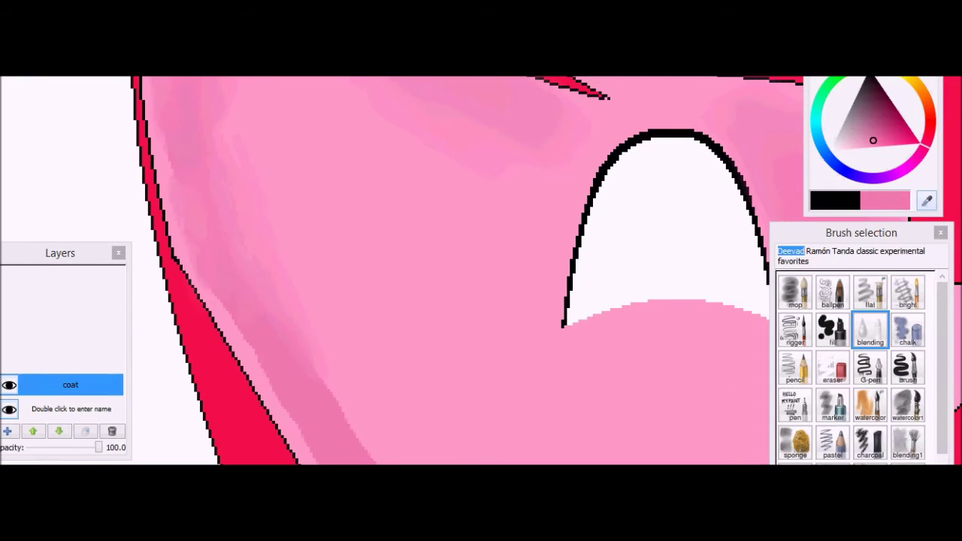
pyautogui.scroll(-3, 324, 270)
pyautogui.scroll(3, 324, 270)
pyautogui.moveTo(324, 270)
pyautogui.mouseDown()
pyautogui.moveTo(248, 241)
pyautogui.moveTo(187, 150)
pyautogui.mouseUp()
pyautogui.scroll(-3, 260, 234)
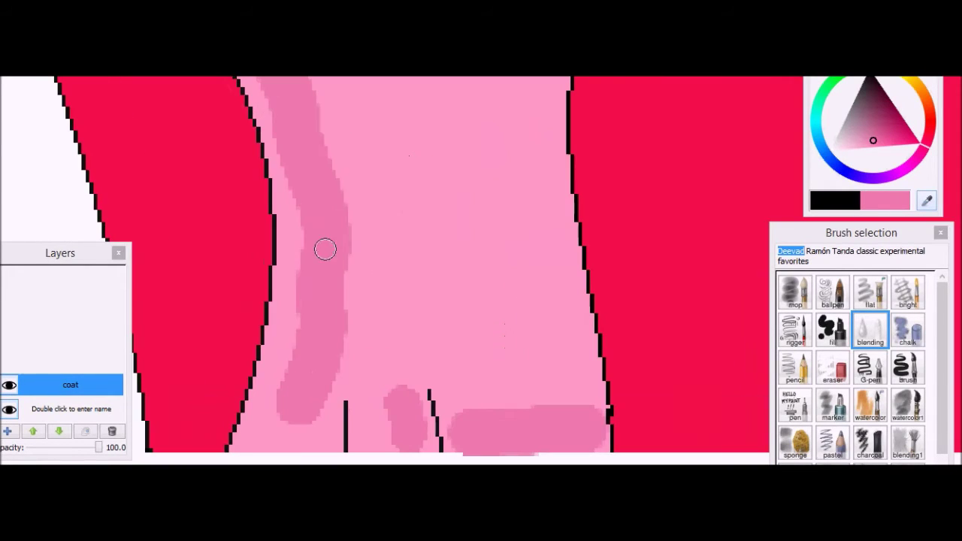
# Step: Blend the darker pink strip along the back edge of the pink pony's neck
pyautogui.moveTo(324, 249); pyautogui.dragTo(293, 99)
pyautogui.moveTo(308, 405)
pyautogui.mouseDown()
pyautogui.moveTo(306, 243)
pyautogui.moveTo(241, 150)
pyautogui.mouseUp()
pyautogui.scroll(-2, 306, 243)
pyautogui.scroll(2, 301, 225)
pyautogui.scroll(-1, 290, 129)
pyautogui.scroll(-3, 404, 407)
pyautogui.scroll(3, 414, 369)
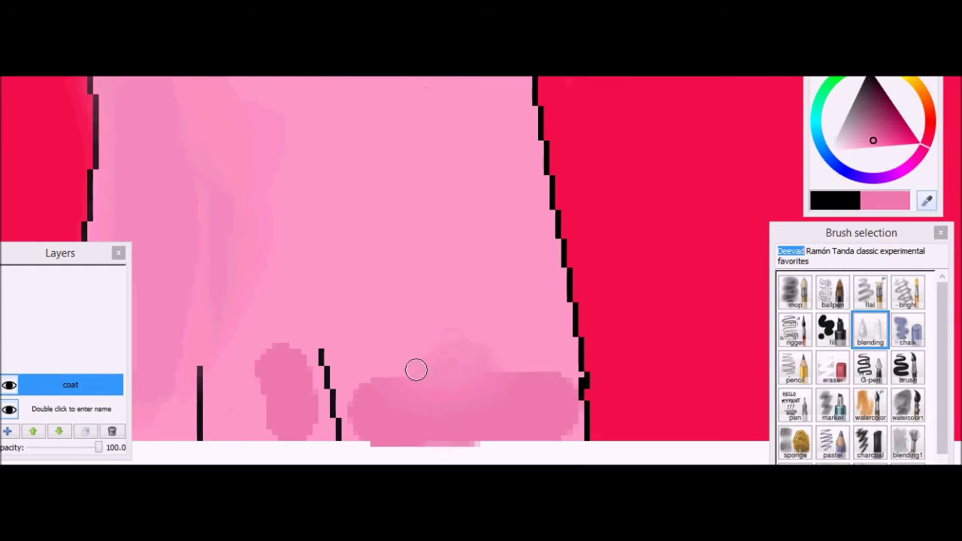
# Step: Blend the darker pink patches at the base of the pink pony's neck and along its jaw
pyautogui.moveTo(414, 368); pyautogui.dragTo(571, 390)
pyautogui.moveTo(442, 388)
pyautogui.mouseDown()
pyautogui.moveTo(356, 333)
pyautogui.moveTo(279, 384)
pyautogui.moveTo(335, 324)
pyautogui.mouseUp()
pyautogui.scroll(-5, 279, 105)
pyautogui.scroll(5, 278, 106)
pyautogui.moveTo(324, 365)
pyautogui.mouseDown()
pyautogui.moveTo(291, 350)
pyautogui.moveTo(470, 153)
pyautogui.moveTo(512, 192)
pyautogui.moveTo(286, 347)
pyautogui.mouseUp()
pyautogui.scroll(-5, 286, 347)
pyautogui.scroll(5, 293, 279)
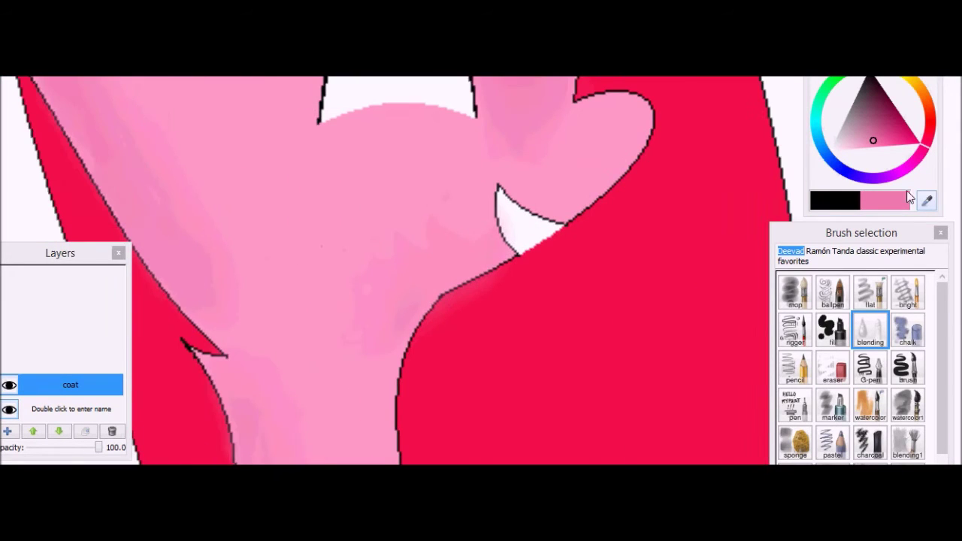
# Step: Try a lighter pink highlight on the pink pony's cheek with the fill brush
pyautogui.click(857, 148)
pyautogui.press('1')
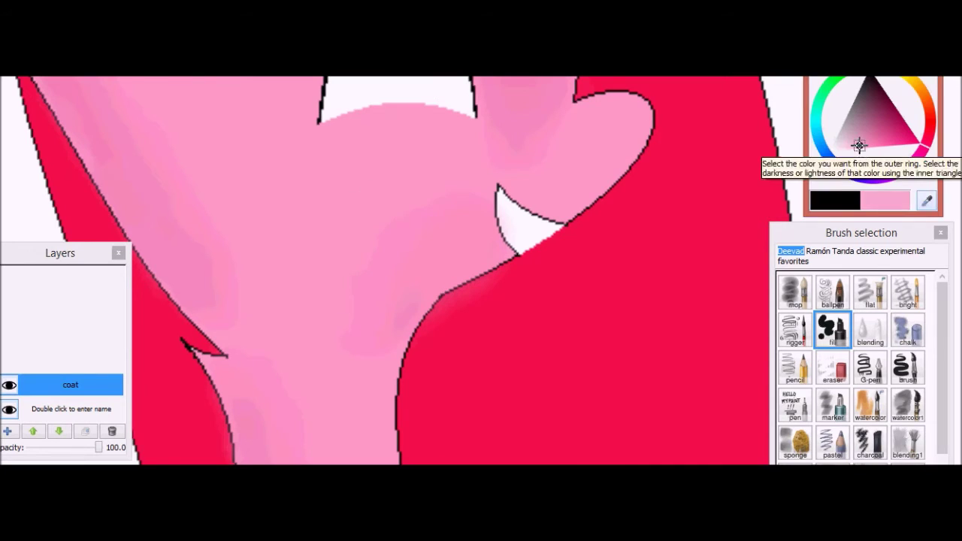
pyautogui.click(848, 149)
pyautogui.click(856, 146)
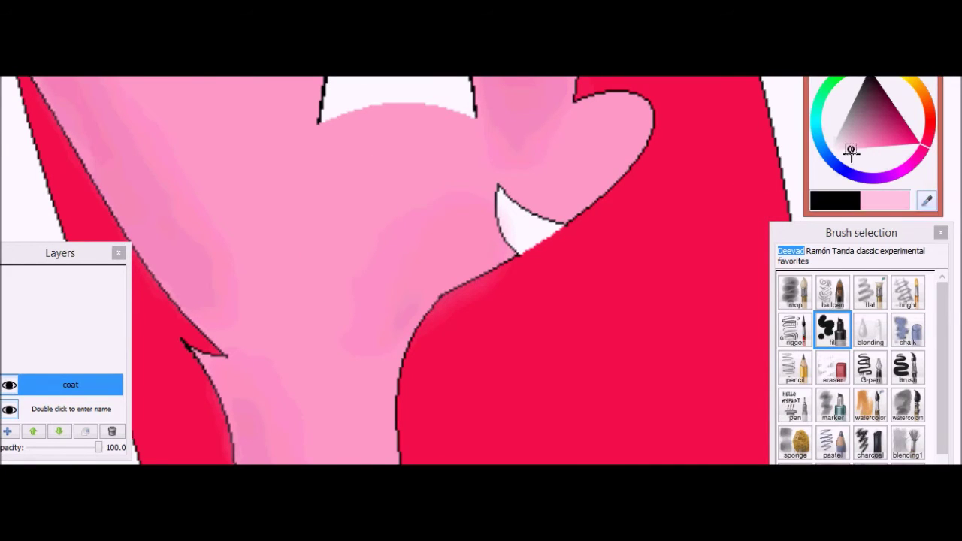
pyautogui.click(405, 168)
pyautogui.hotkey('ctrl', 'z')
# Step: Try a short light pink highlight stroke under the pink pony's eye, comparing it by undoing and redoing
pyautogui.click(858, 148)
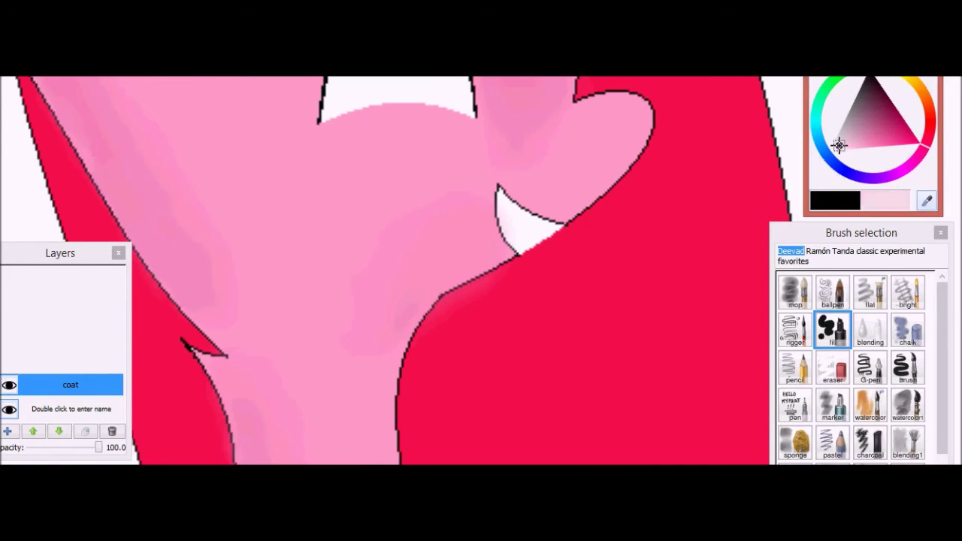
pyautogui.scroll(-5, 451, 271)
pyautogui.scroll(5, 451, 271)
pyautogui.moveTo(383, 210); pyautogui.dragTo(450, 188)
pyautogui.hotkey('ctrl', 'z')
pyautogui.hotkey('ctrl', 'y')
pyautogui.hotkey('ctrl', 'z')
pyautogui.hotkey('ctrl', 'y')
pyautogui.hotkey('ctrl', 'z')
# Step: Paint light pink highlights on the pink pony's ear, head, cheek, muzzle and neck, with paler patches at their centres
pyautogui.click(861, 143)
pyautogui.click(413, 210)
pyautogui.scroll(-3, 413, 211)
pyautogui.scroll(3, 412, 210)
pyautogui.click(852, 148)
pyautogui.scroll(-5, 273, 212)
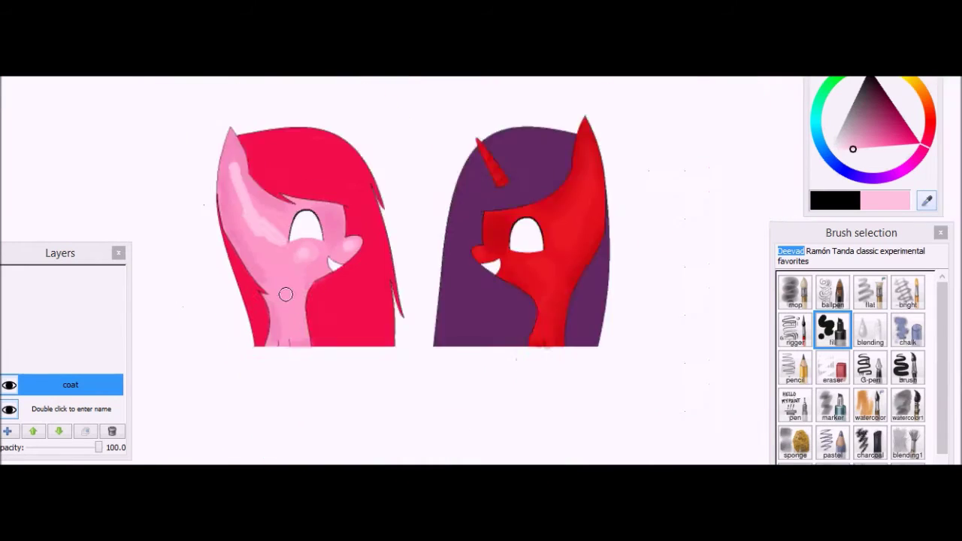
pyautogui.scroll(3, 285, 290)
# Step: Blend the light pink highlights into the pink pony's head, cheek, muzzle and neck
pyautogui.click(870, 329)
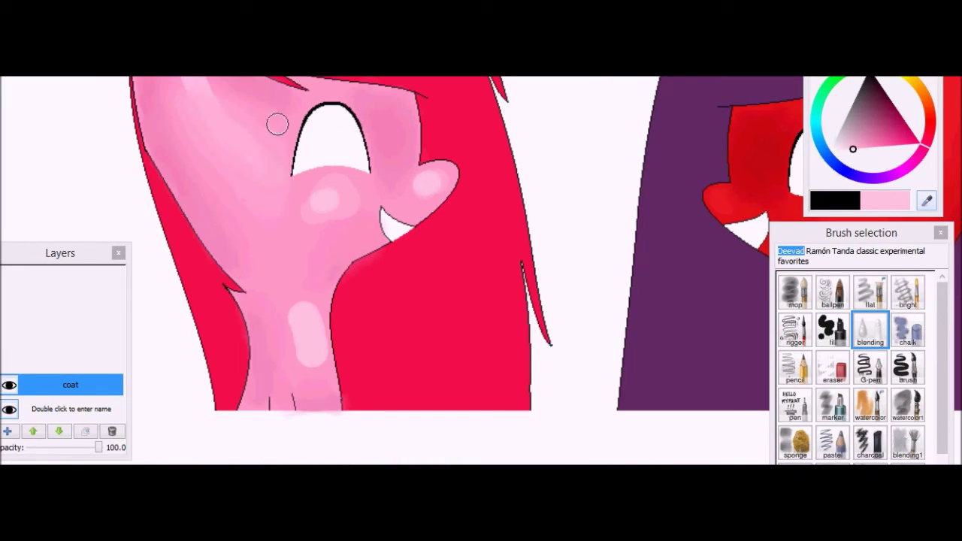
pyautogui.scroll(3, 179, 94)
pyautogui.scroll(-4, 226, 188)
pyautogui.scroll(6, 255, 264)
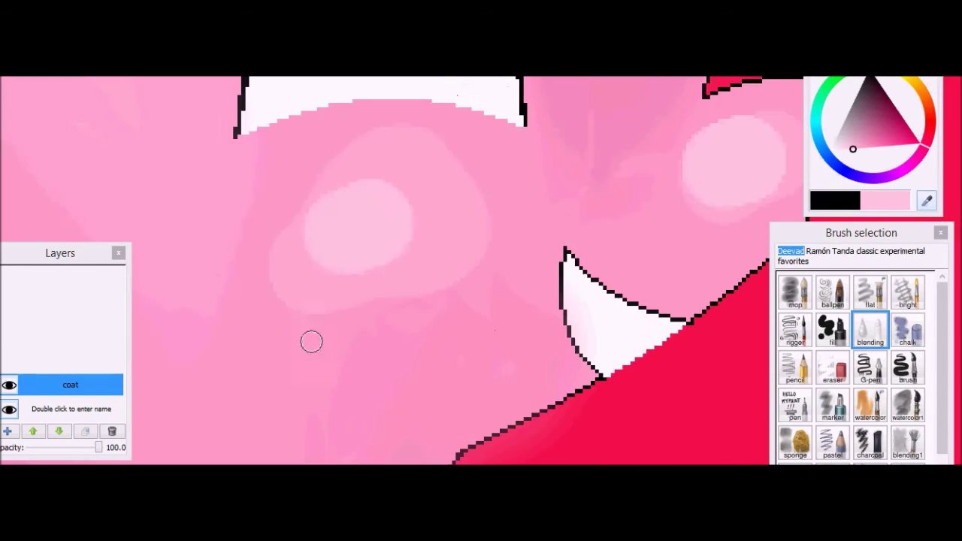
pyautogui.scroll(-3, 254, 264)
pyautogui.scroll(3, 206, 277)
pyautogui.scroll(-3, 225, 225)
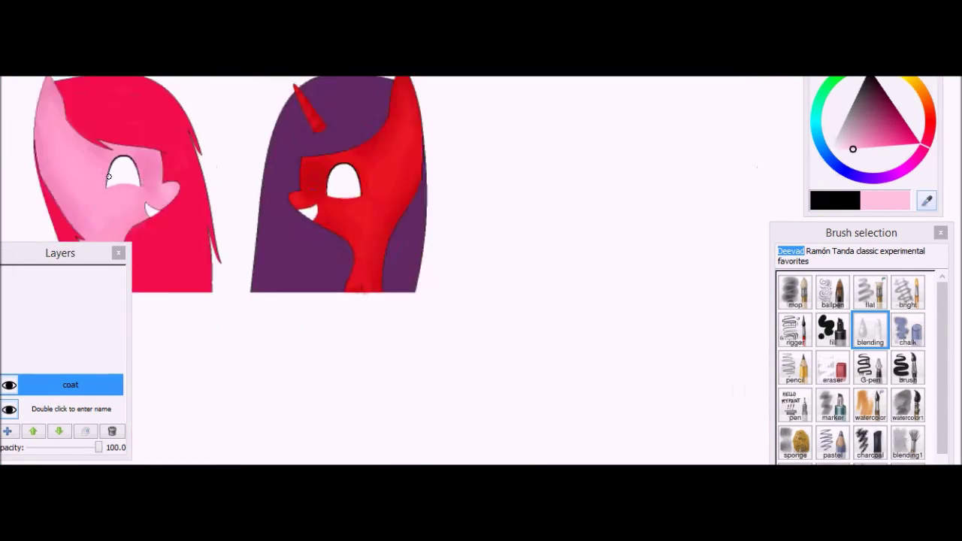
# Step: Add a new layer named "mane" above the coat layer
pyautogui.scroll(3, 226, 225)
pyautogui.scroll(-3, 225, 225)
pyautogui.scroll(3, 225, 226)
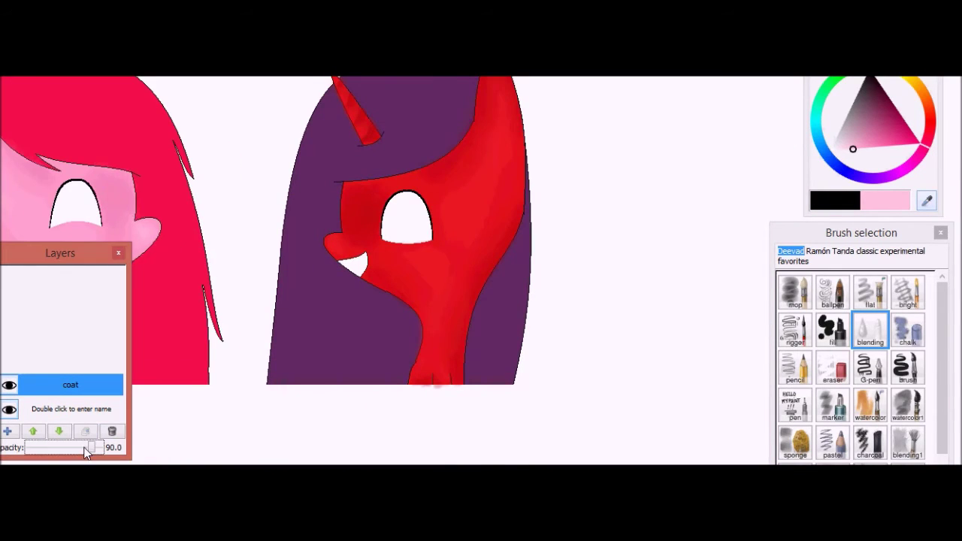
pyautogui.click(8, 432)
pyautogui.write('mane')
pyautogui.click(99, 392)
# Step: Try sketching darker crimson hair strands across the top of the pink pony's mane with the bright brush
pyautogui.scroll(3, 225, 225)
pyautogui.click(908, 293)
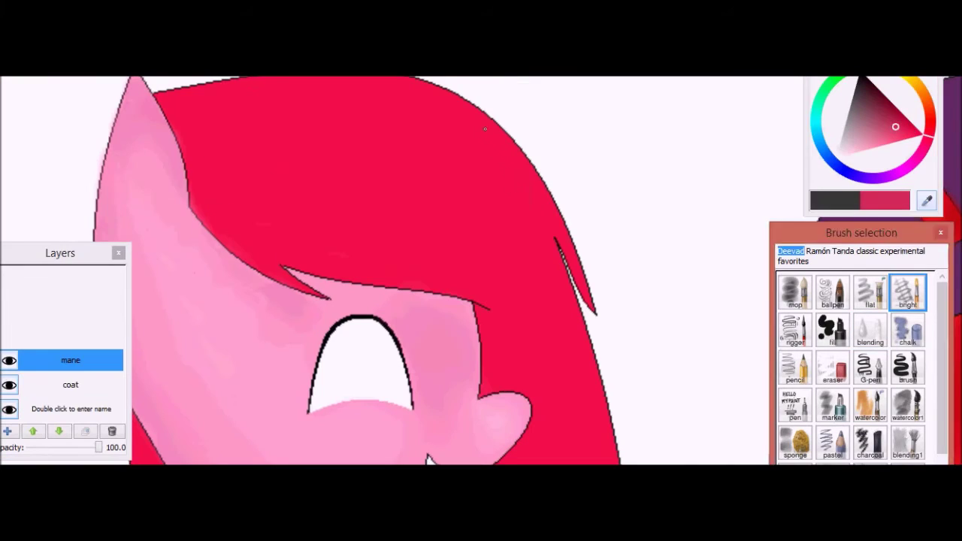
pyautogui.click(891, 118)
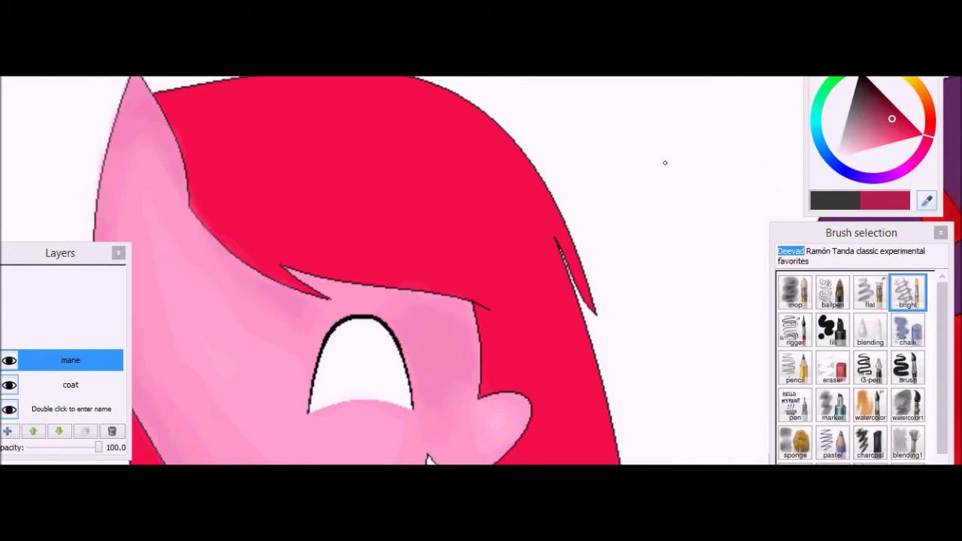
pyautogui.scroll(1, 244, 122)
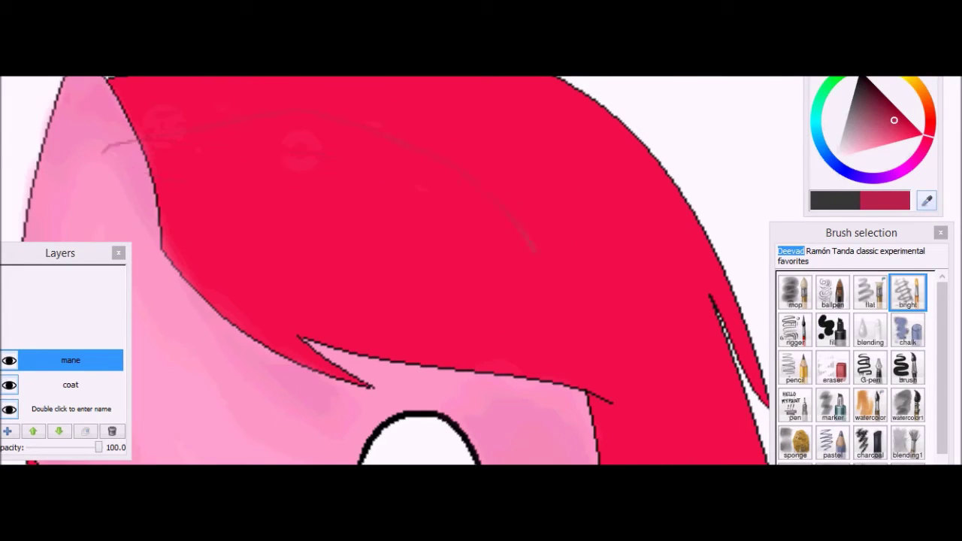
pyautogui.scroll(-1, 499, 391)
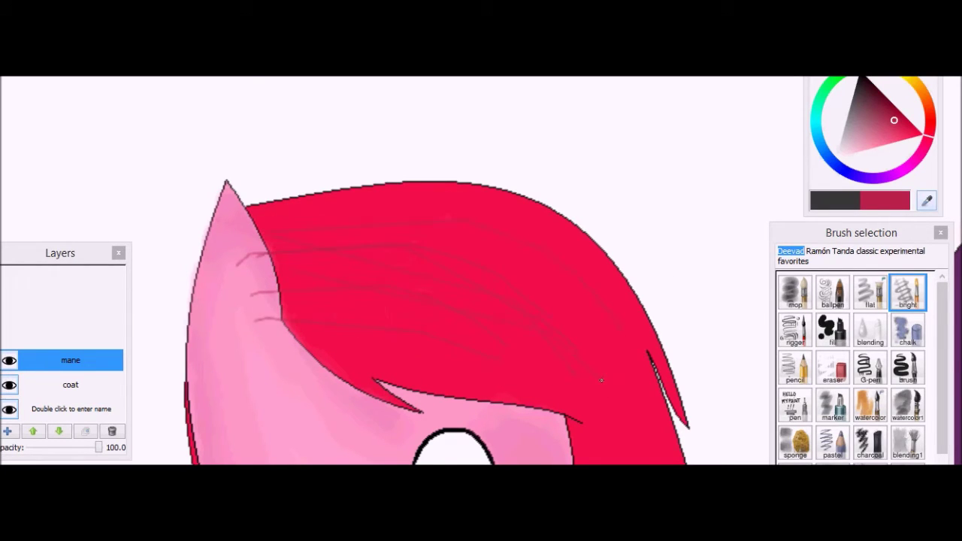
pyautogui.hotkey('ctrl', 'z')
pyautogui.hotkey('ctrl', 'z')
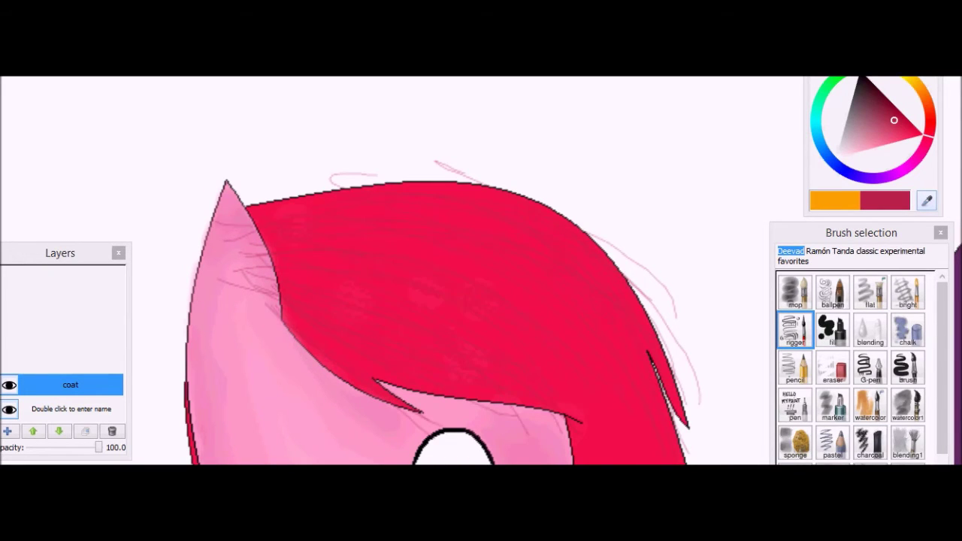
# Step: Draw darker crimson hair strands along the pink pony's whole mane with the rigger brush on the coat layer
pyautogui.scroll(-3, 602, 402)
pyautogui.scroll(3, 603, 402)
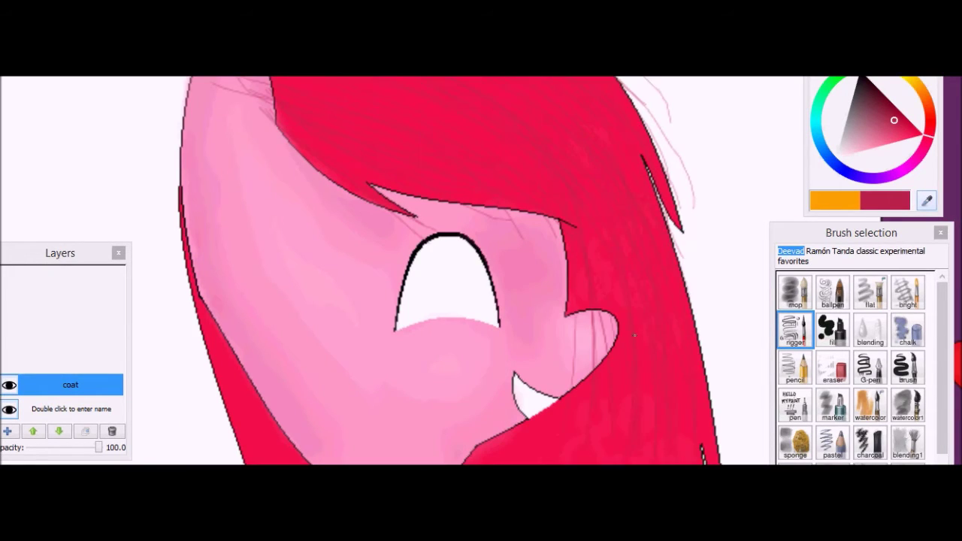
pyautogui.scroll(-2, 673, 430)
pyautogui.scroll(2, 673, 429)
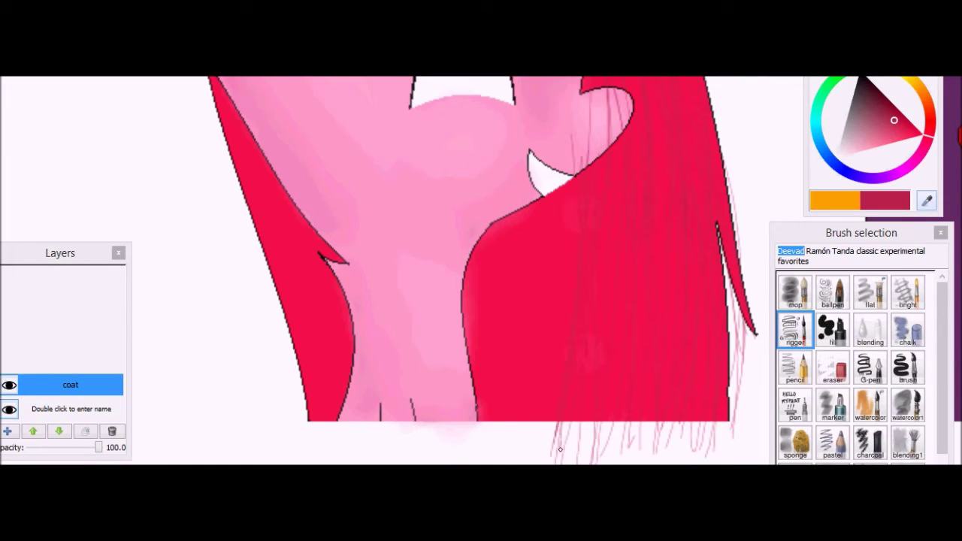
pyautogui.scroll(-3, 481, 271)
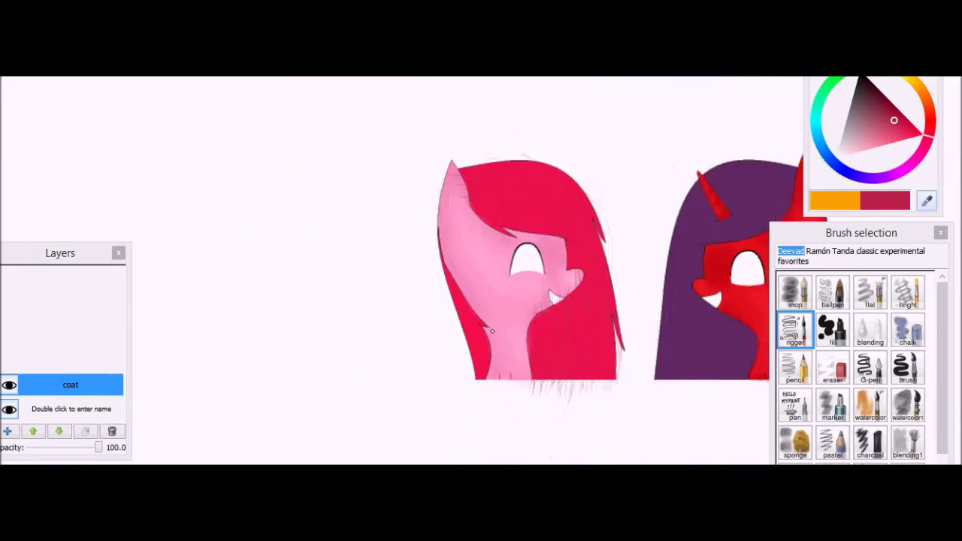
pyautogui.scroll(3, 481, 271)
pyautogui.scroll(-3, 481, 270)
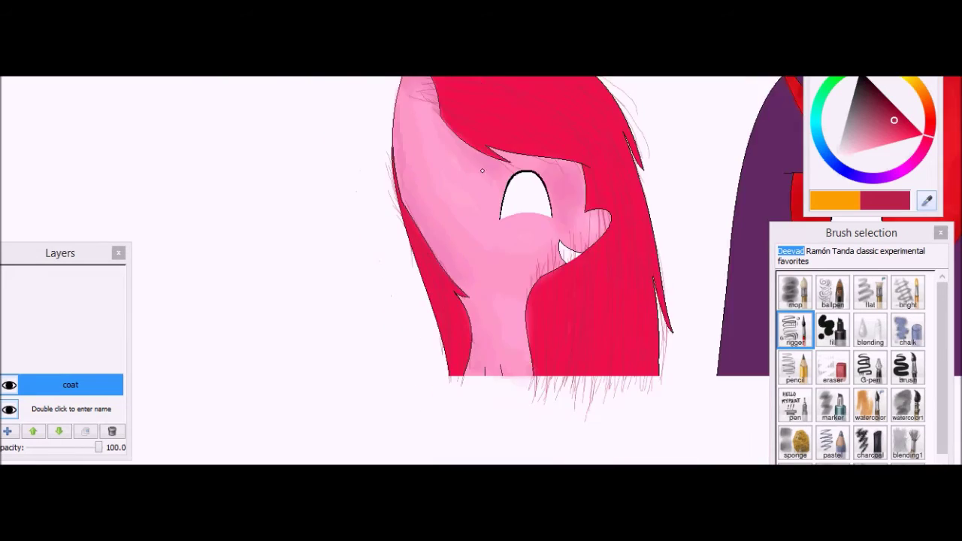
# Step: Draw near-black hair strands along the red unicorn's purple mane with the rigger brush
pyautogui.scroll(3, 480, 271)
pyautogui.press('r')
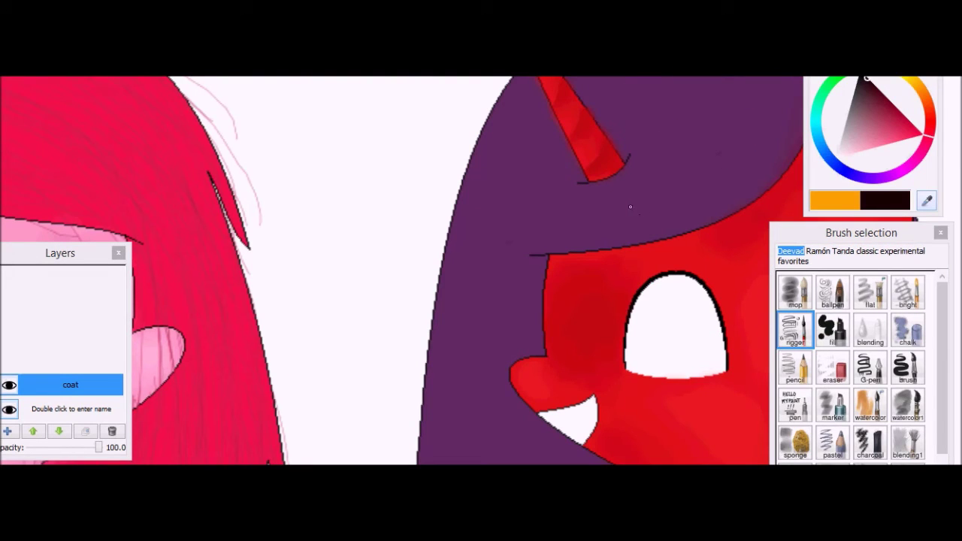
pyautogui.scroll(-1, 635, 204)
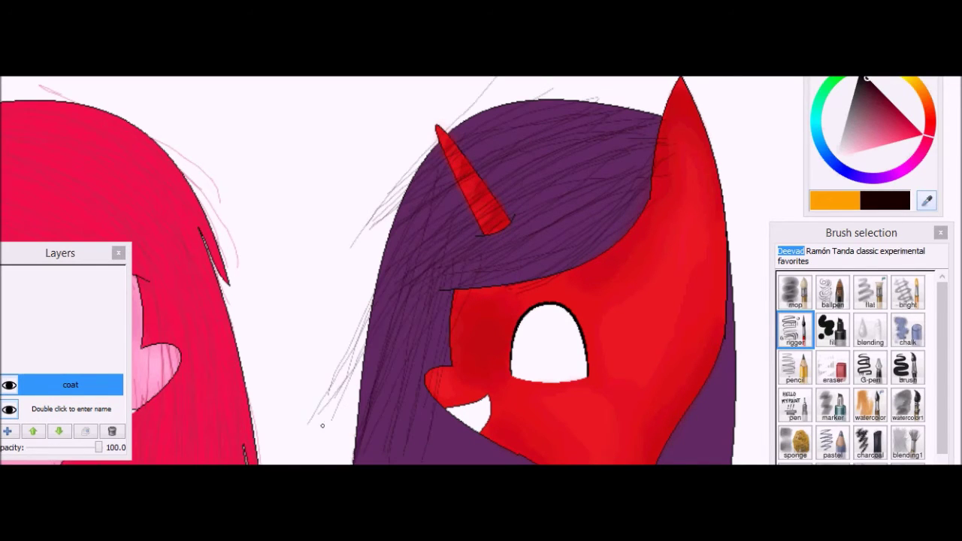
pyautogui.scroll(1, 447, 320)
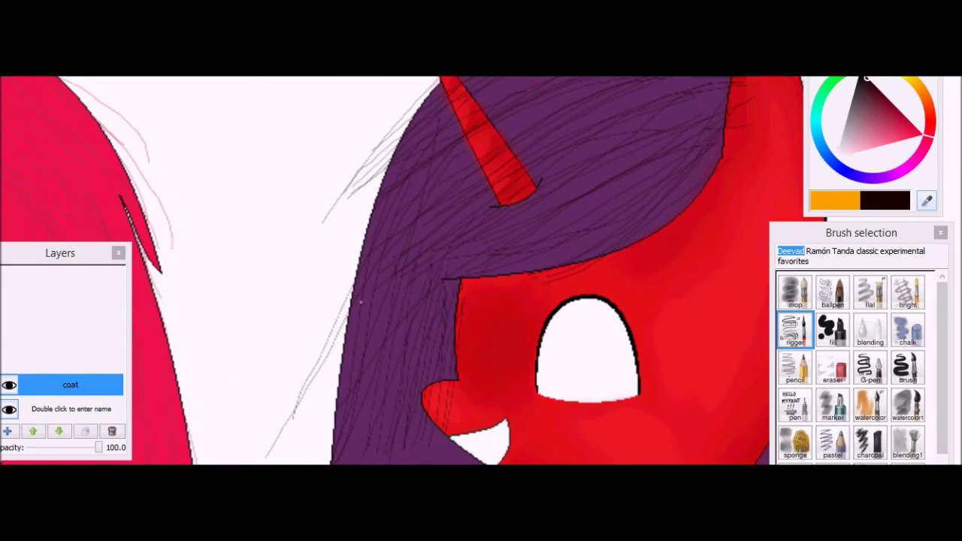
pyautogui.scroll(-3, 361, 302)
pyautogui.scroll(3, 312, 452)
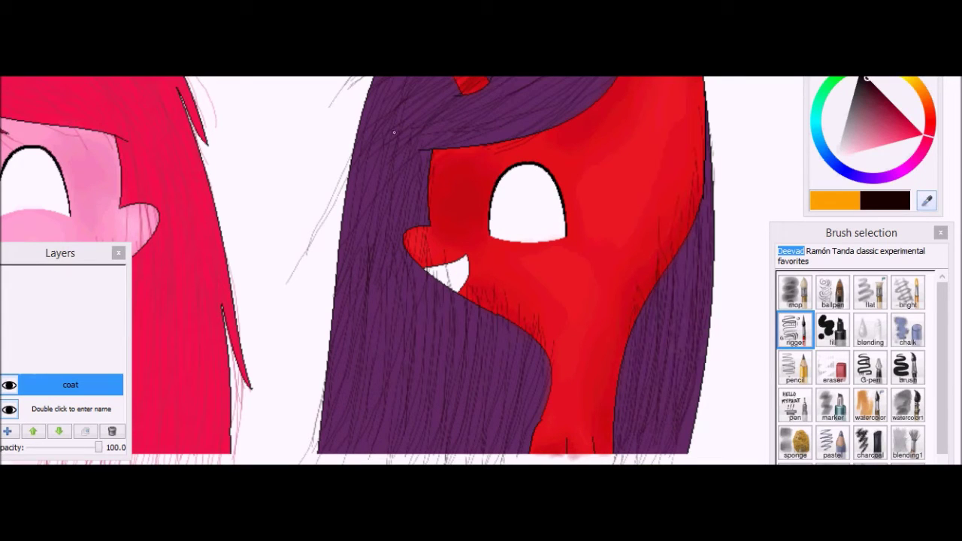
# Step: Erase the stray hair strokes overlapping the pink pony's ear, muzzle, teeth and jaw
pyautogui.scroll(-3, 394, 133)
pyautogui.press('e')
pyautogui.scroll(6, 172, 283)
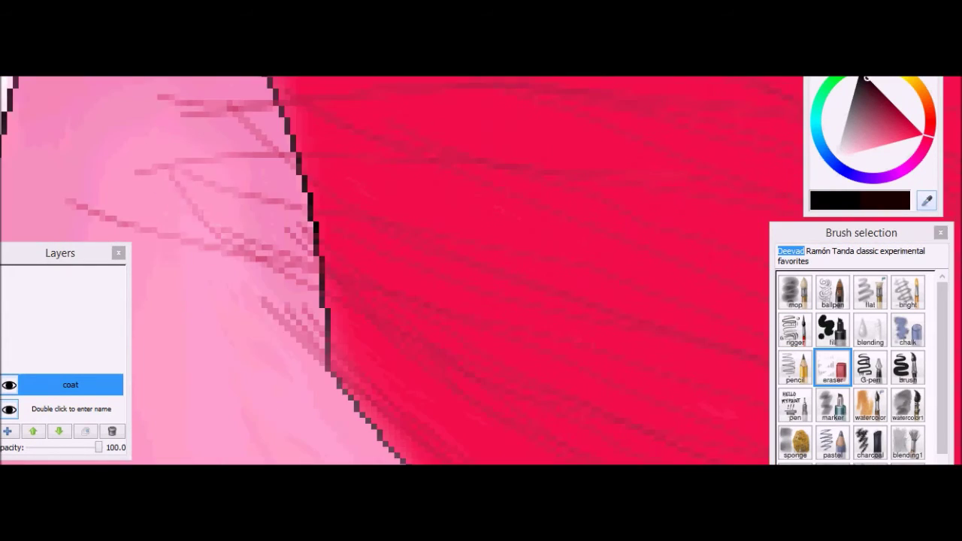
pyautogui.scroll(-2, 198, 217)
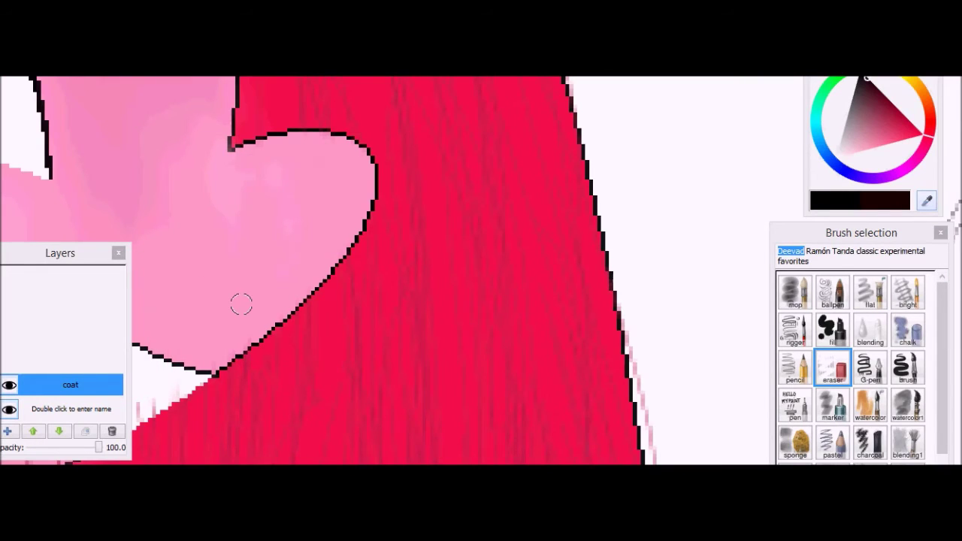
pyautogui.scroll(3, 241, 304)
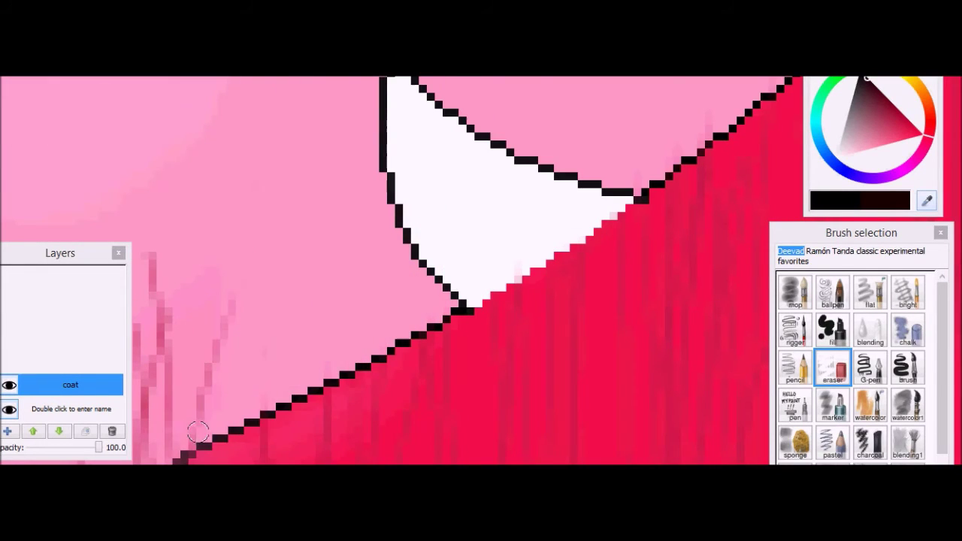
pyautogui.moveTo(376, 300); pyautogui.dragTo(574, 108)
# Step: Erase the stray hair strokes outside the front edge of the pink pony's mane
pyautogui.scroll(-3, 386, 253)
pyautogui.scroll(4, 386, 252)
pyautogui.scroll(2, 386, 253)
pyautogui.scroll(-2, 665, 154)
pyautogui.scroll(2, 666, 155)
pyautogui.scroll(-2, 469, 147)
pyautogui.scroll(1, 469, 147)
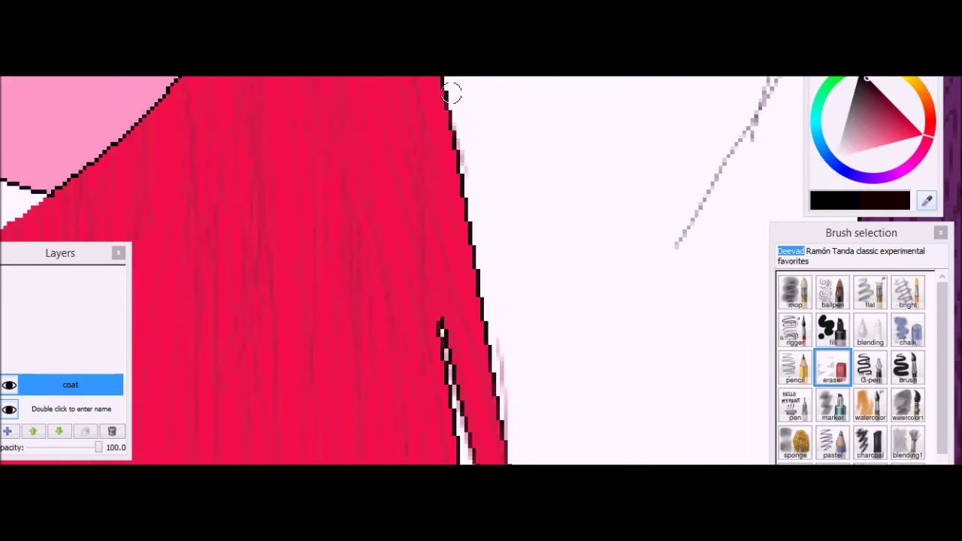
pyautogui.scroll(-3, 496, 379)
pyautogui.scroll(3, 496, 379)
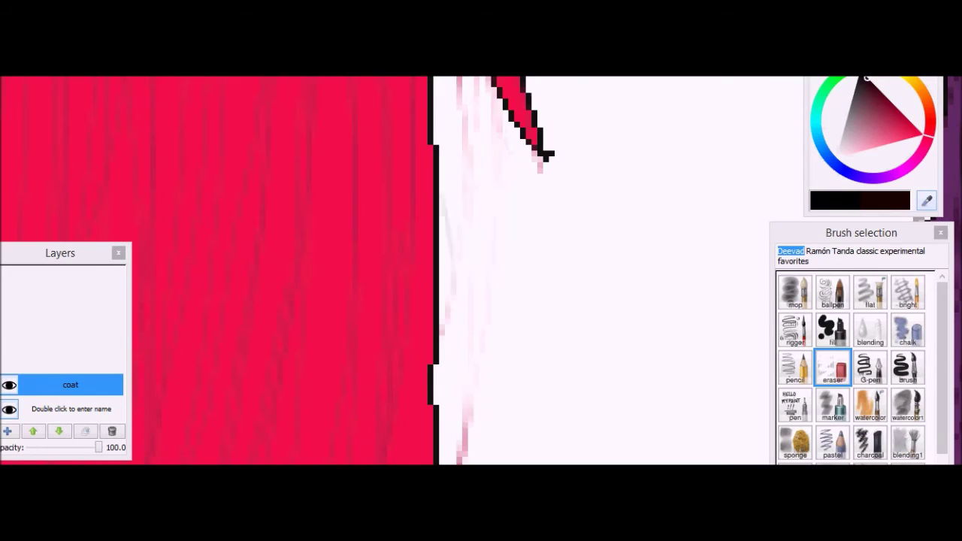
pyautogui.scroll(2, 481, 270)
# Step: Erase the stray dark strokes outside the upper front edge and crown of the unicorn's purple mane
pyautogui.scroll(-3, 481, 271)
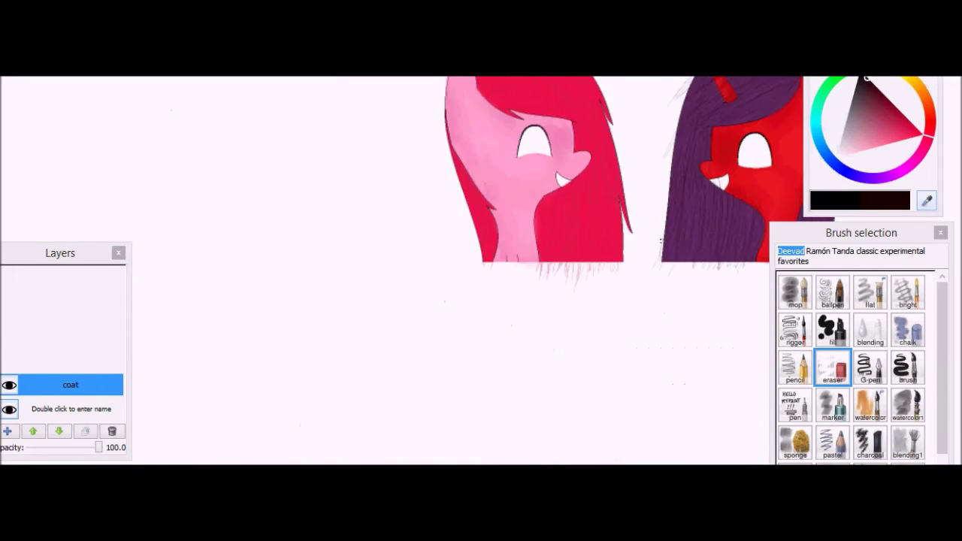
pyautogui.scroll(3, 481, 271)
pyautogui.moveTo(644, 187); pyautogui.dragTo(520, 382)
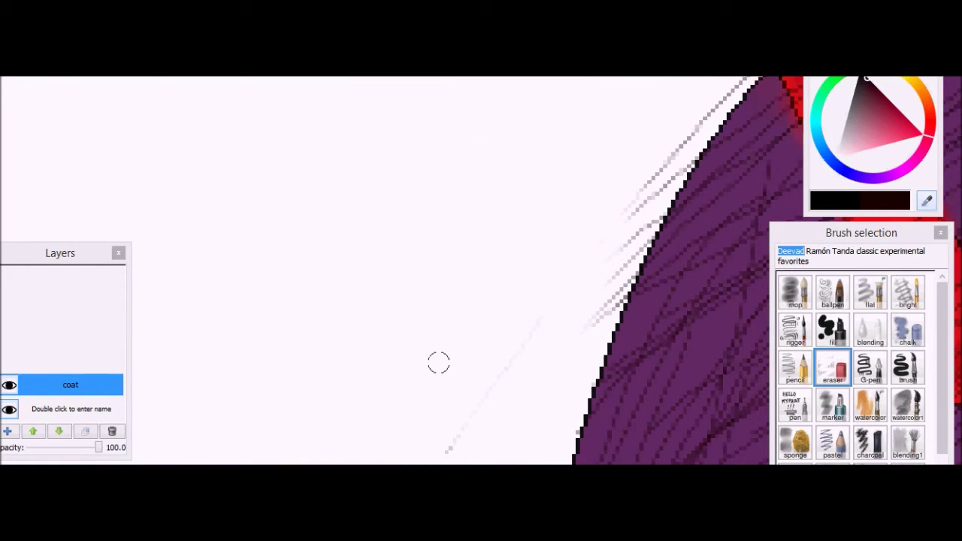
pyautogui.scroll(2, 494, 388)
pyautogui.moveTo(526, 286)
pyautogui.mouseDown()
pyautogui.moveTo(623, 171)
pyautogui.moveTo(555, 281)
pyautogui.mouseUp()
pyautogui.hscroll(3, 385, 376)
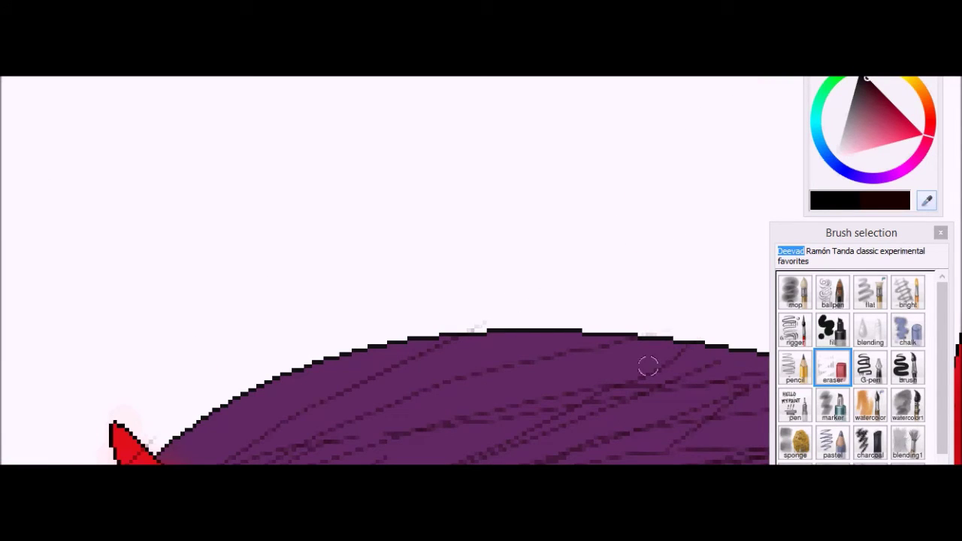
# Step: Erase the dark hair strokes overlapping the unicorn's jaw, teeth and muzzle
pyautogui.scroll(-5, 647, 366)
pyautogui.scroll(6, 360, 315)
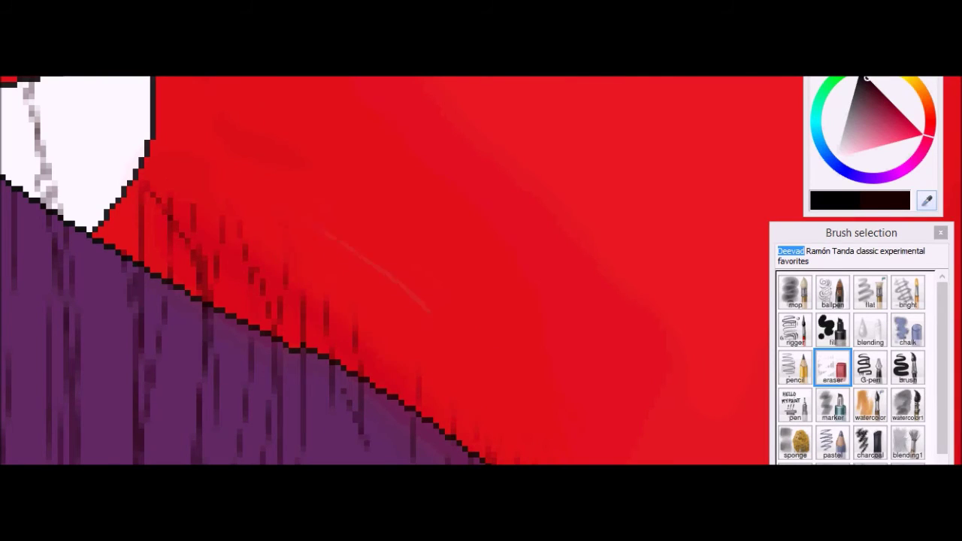
pyautogui.moveTo(154, 199); pyautogui.dragTo(285, 331)
pyautogui.moveTo(599, 459); pyautogui.dragTo(461, 359)
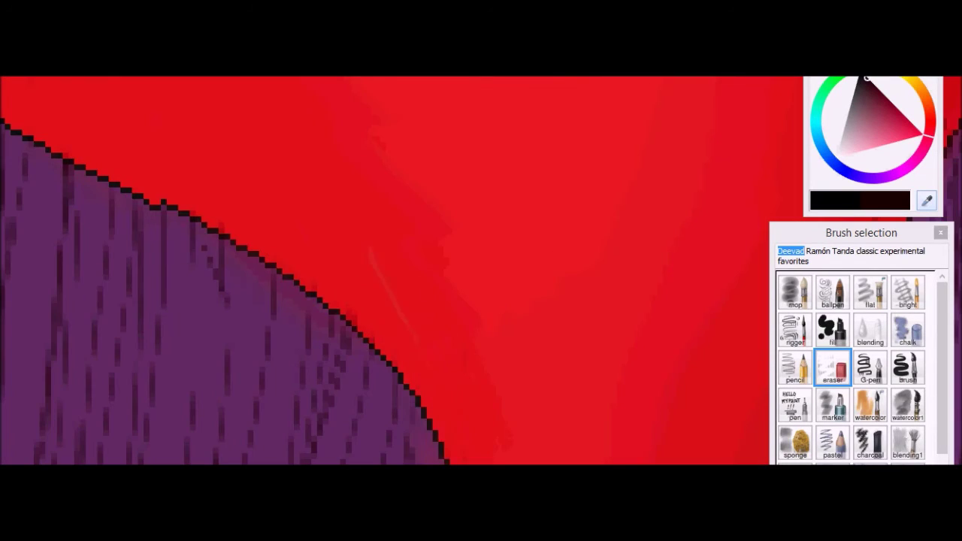
pyautogui.scroll(-5, 368, 226)
pyautogui.scroll(5, 365, 180)
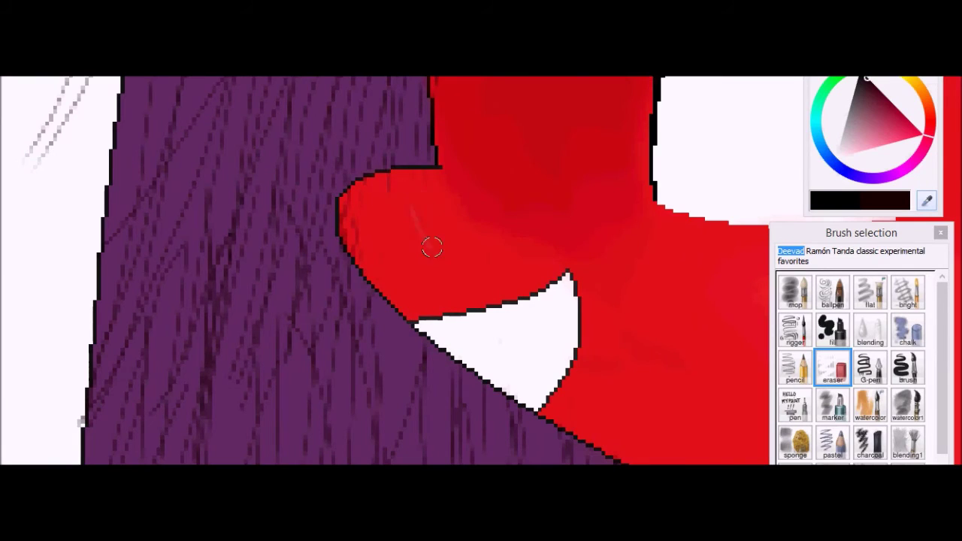
# Step: Erase the remaining stray strokes outside the lower and middle front edge of the unicorn's mane
pyautogui.scroll(-5, 270, 398)
pyautogui.scroll(5, 270, 402)
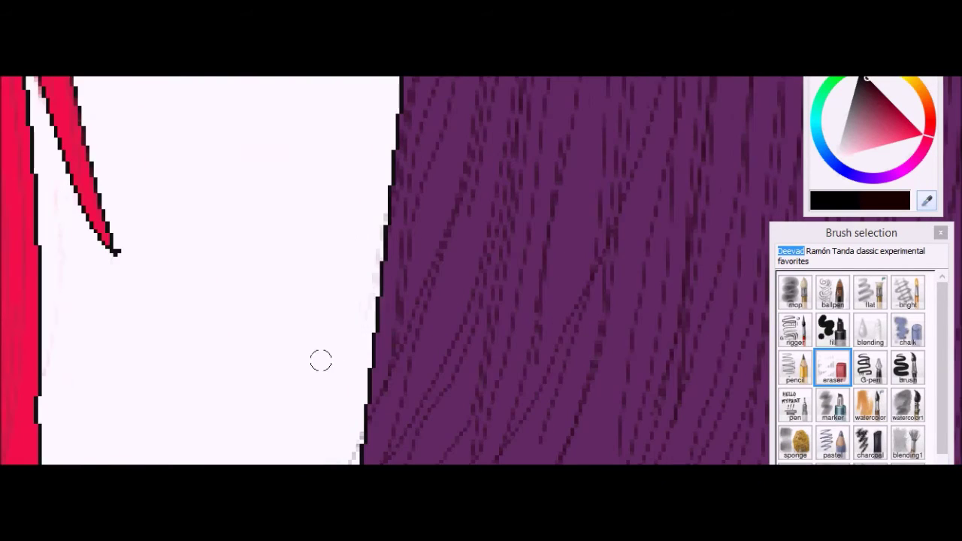
pyautogui.scroll(-5, 320, 360)
pyautogui.scroll(5, 321, 361)
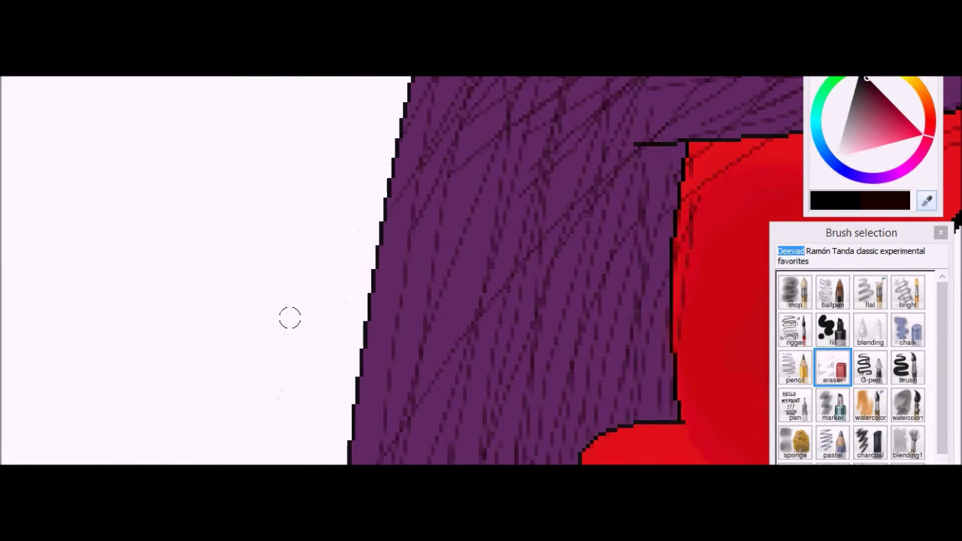
# Step: Erase the stray dark hair strokes on the unicorn's cheek and neck along the edge of the rear mane
pyautogui.scroll(-5, 290, 318)
pyautogui.scroll(5, 422, 242)
pyautogui.scroll(2, 308, 208)
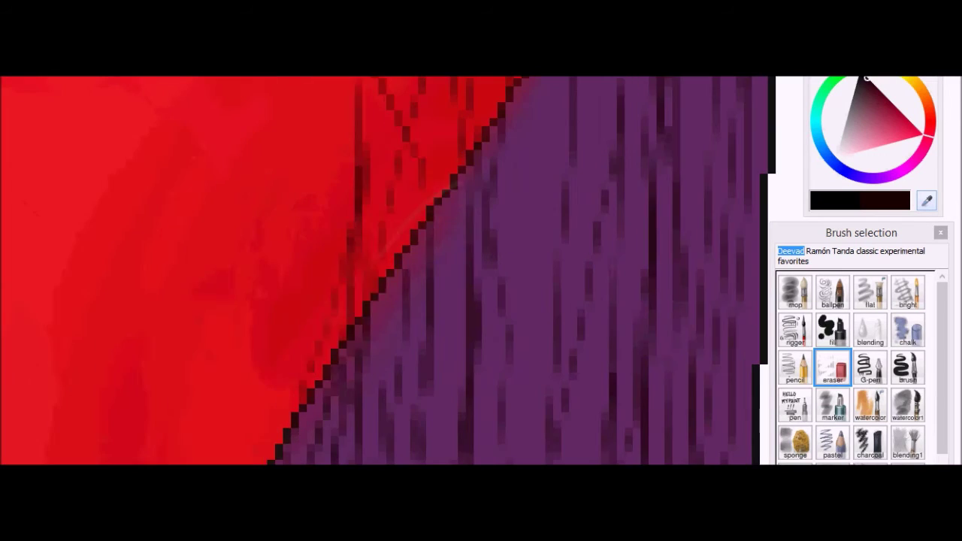
pyautogui.scroll(-5, 283, 292)
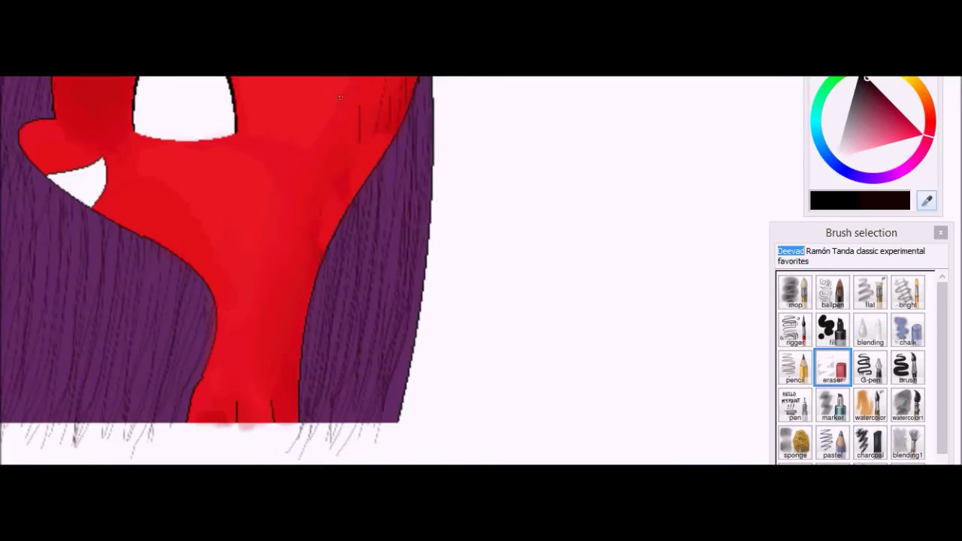
pyautogui.scroll(5, 282, 291)
pyautogui.scroll(-5, 425, 348)
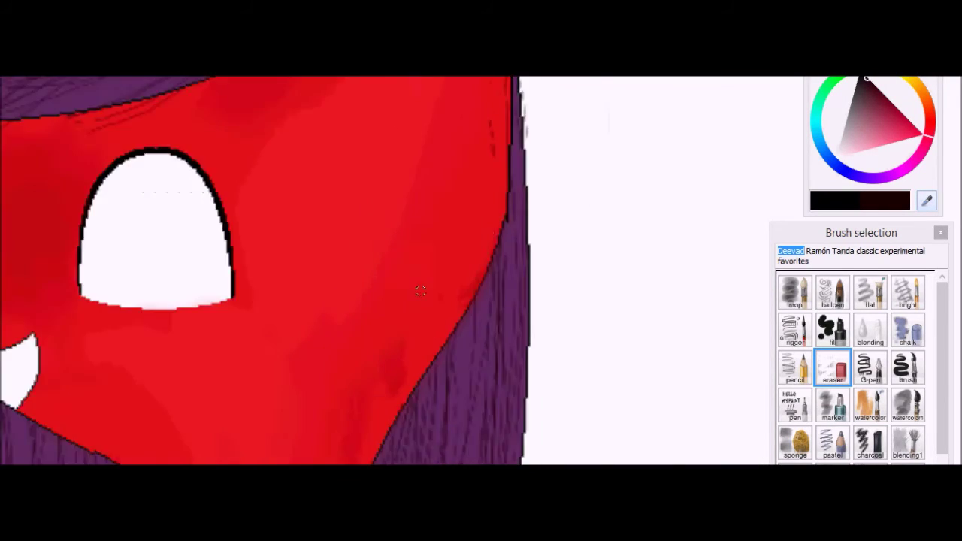
# Step: Erase the stray hair strokes on the unicorn's red forehead, front face edge and ear beside the purple fringe
pyautogui.scroll(5, 317, 254)
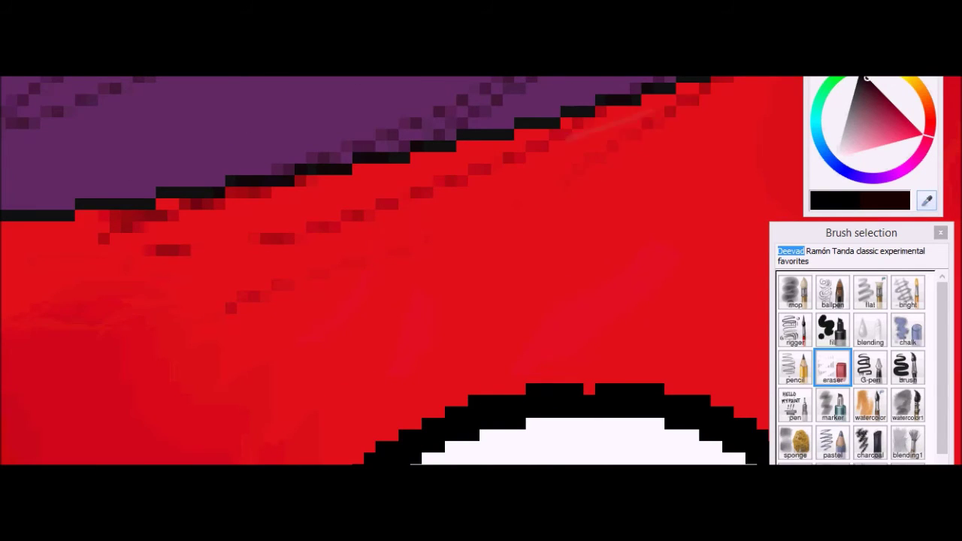
pyautogui.scroll(-3, 522, 128)
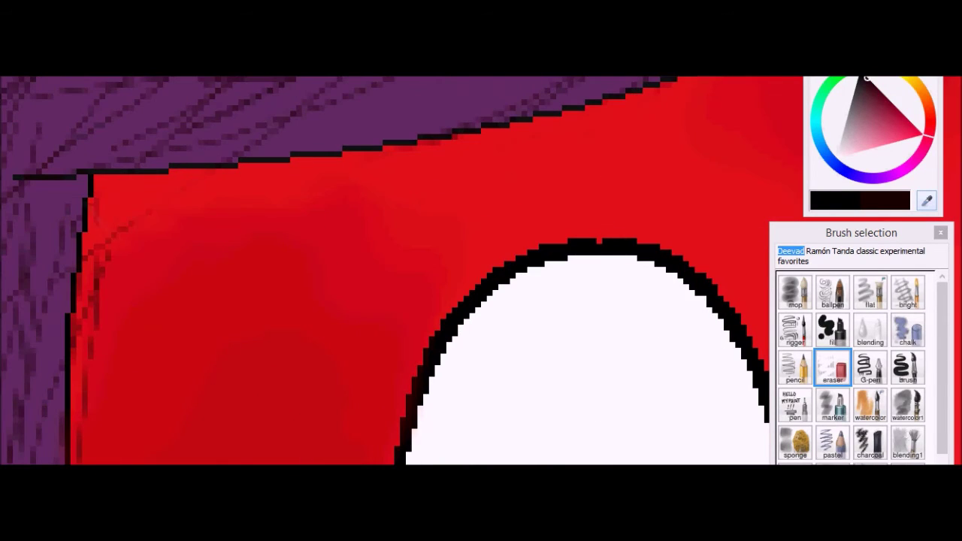
pyautogui.scroll(-3, 398, 270)
pyautogui.scroll(4, 301, 271)
pyautogui.scroll(-5, 257, 138)
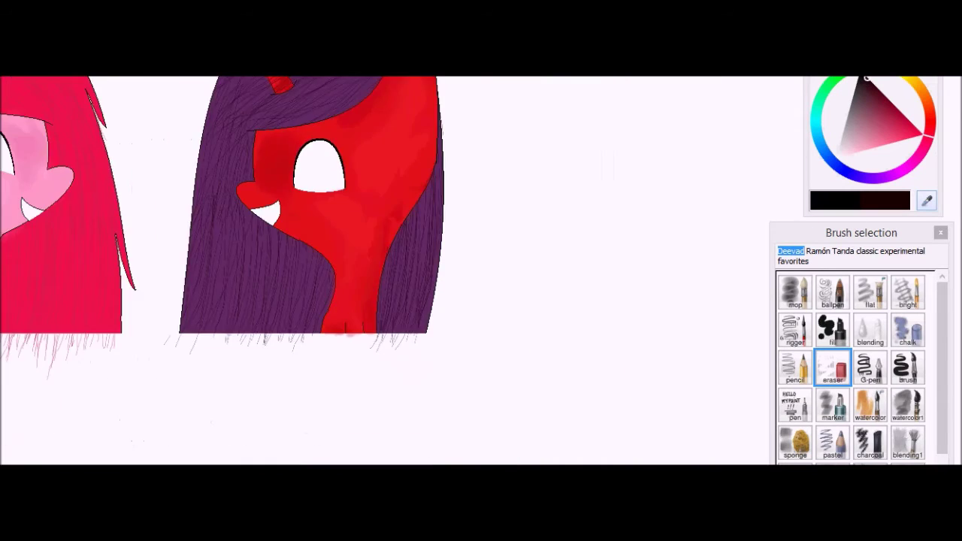
pyautogui.scroll(6, 375, 98)
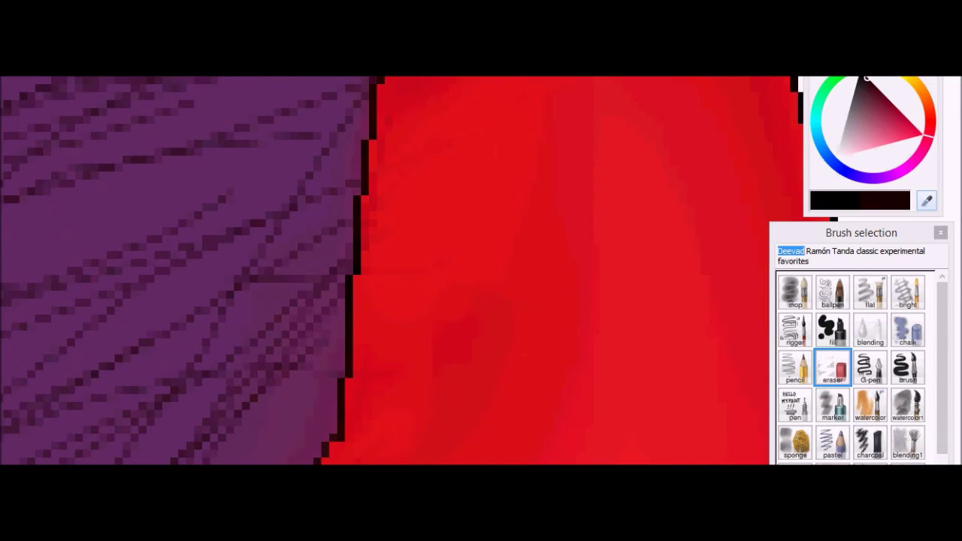
pyautogui.scroll(-5, 435, 226)
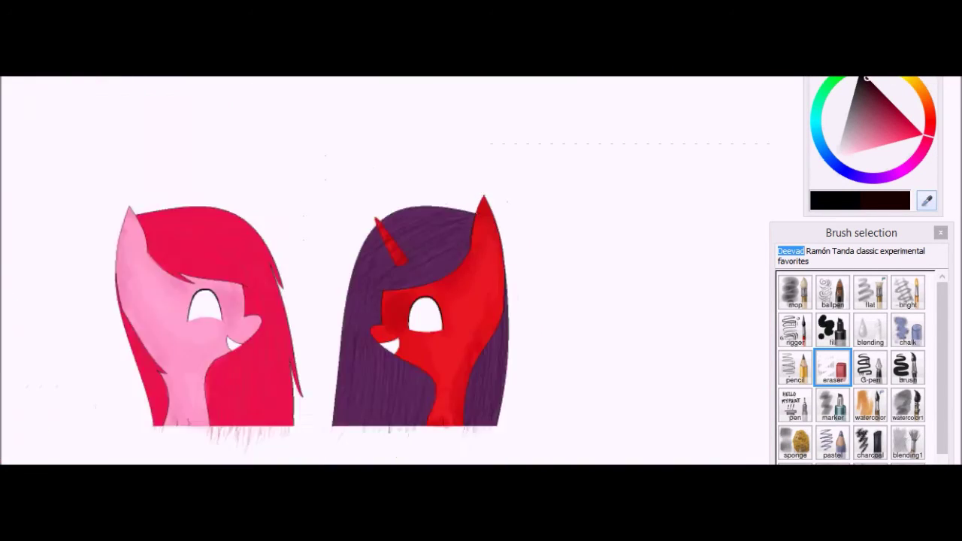
# Step: Clean the hair strokes off the unicorn's horn and paint dark red diagonal stripes across it
pyautogui.scroll(6, 435, 116)
pyautogui.keyDown('ctrl'); pyautogui.click(435, 116); pyautogui.keyUp('ctrl')
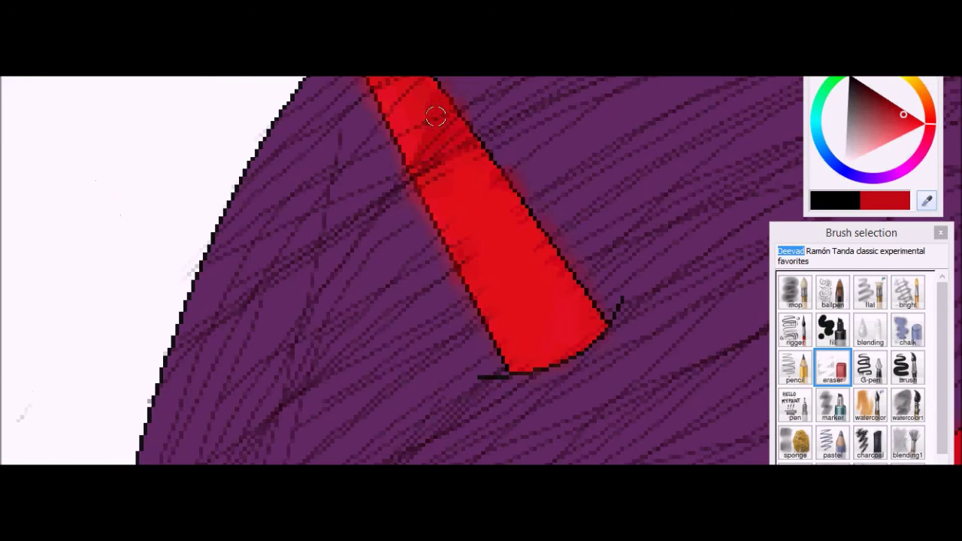
pyautogui.scroll(2, 499, 405)
pyautogui.scroll(-2, 549, 215)
pyautogui.moveTo(549, 215); pyautogui.dragTo(630, 365)
pyautogui.scroll(-6, 622, 360)
pyautogui.press('1')
pyautogui.scroll(1, 526, 158)
pyautogui.press('2')
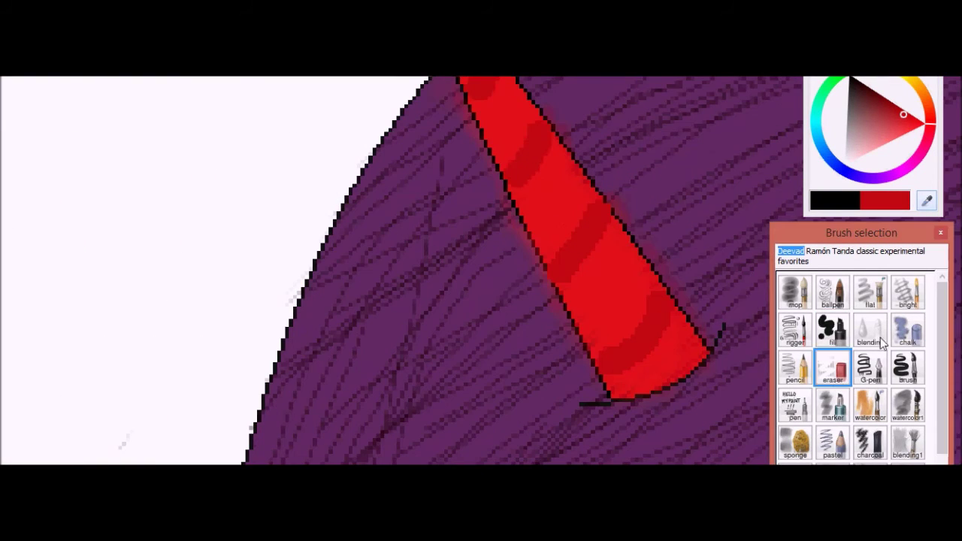
# Step: Soften the dark red stripes on the unicorn's horn with the blending brush
pyautogui.scroll(4, 526, 159)
pyautogui.moveTo(557, 321)
pyautogui.mouseDown()
pyautogui.moveTo(522, 351)
pyautogui.moveTo(424, 402)
pyautogui.mouseUp()
pyautogui.scroll(-4, 496, 338)
pyautogui.scroll(4, 495, 338)
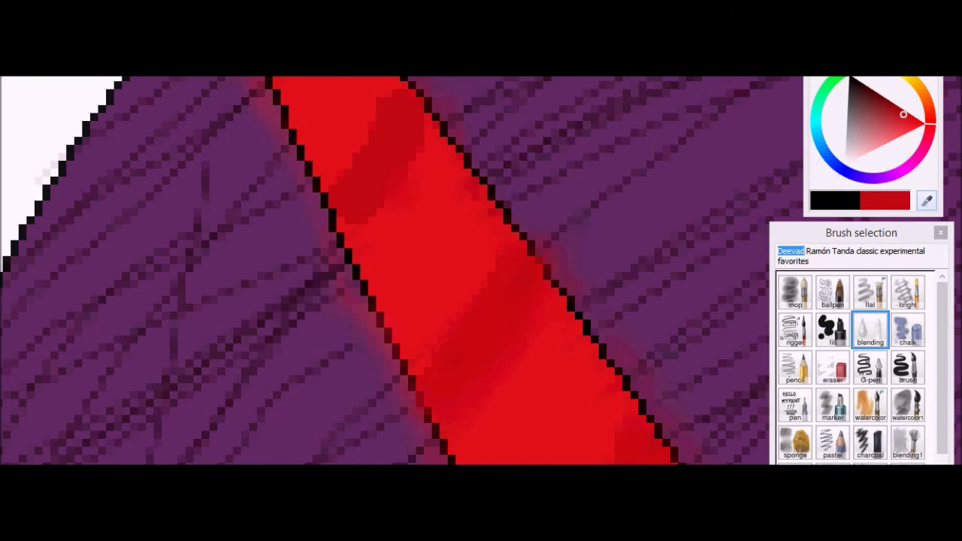
pyautogui.scroll(1, 451, 421)
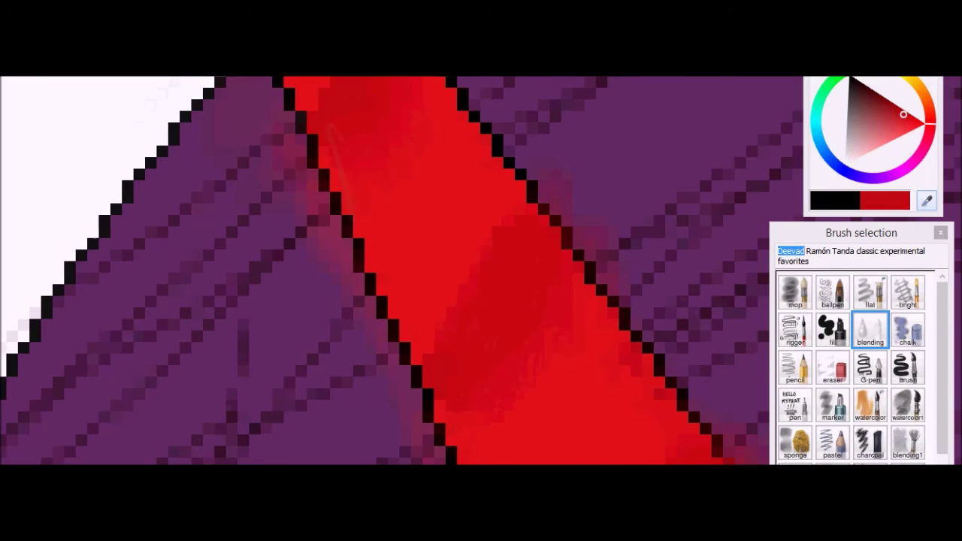
pyautogui.scroll(-4, 481, 271)
pyautogui.scroll(-2, 481, 270)
# Step: Add a new layer named "mane"
pyautogui.click(8, 431)
pyautogui.doubleClick(71, 381)
pyautogui.write('mane')
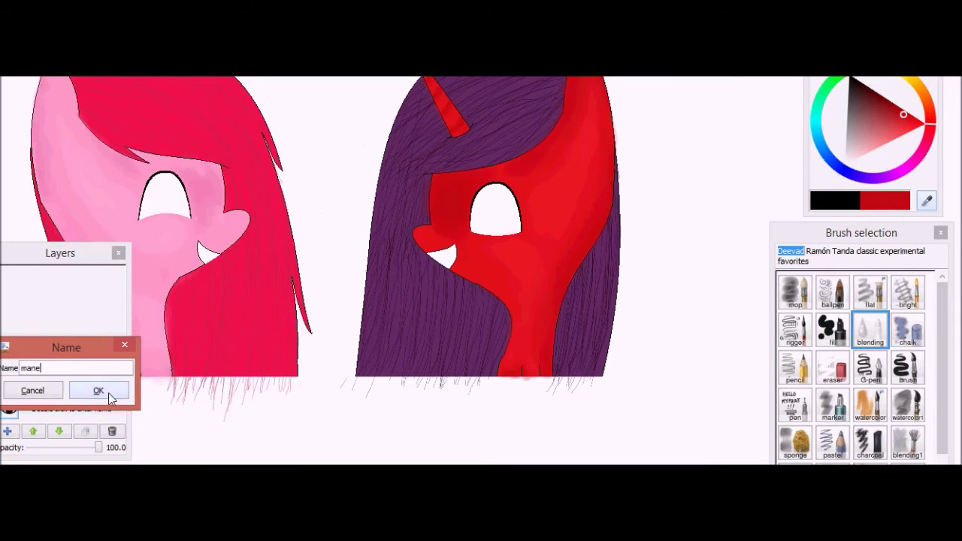
pyautogui.click(98, 391)
# Step: Paint pink shading and lighter pink highlights on the pony's face, ear and neck on the coat layer
pyautogui.scroll(5, 225, 165)
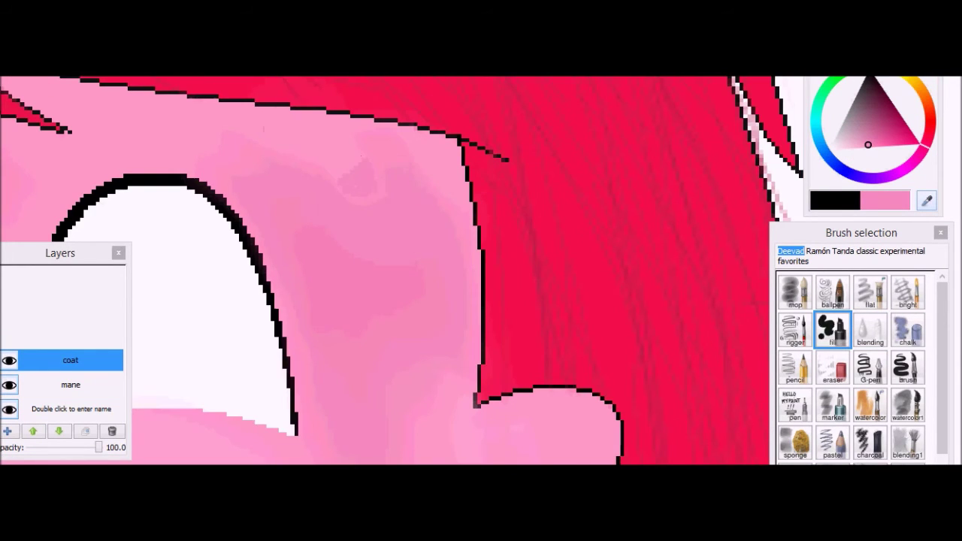
pyautogui.scroll(-3, 385, 270)
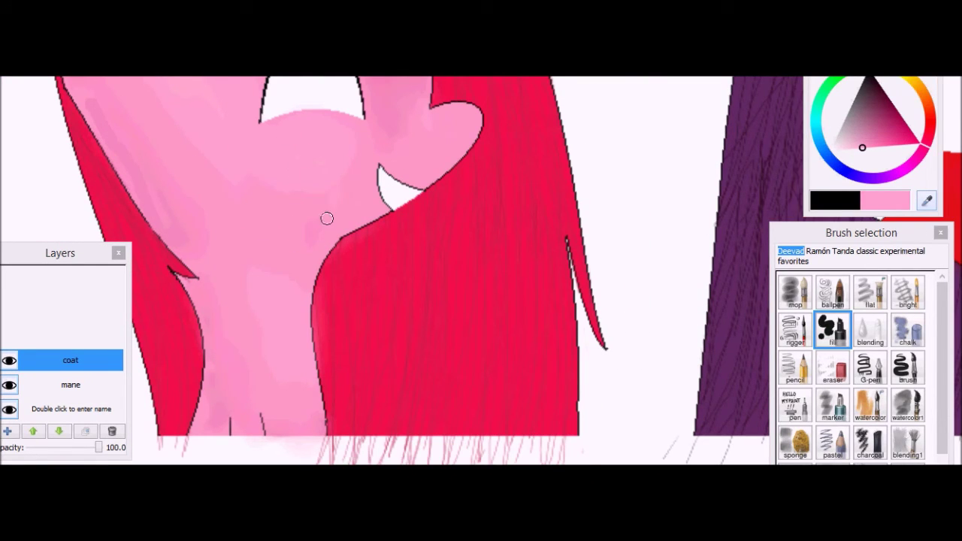
pyautogui.scroll(-3, 294, 323)
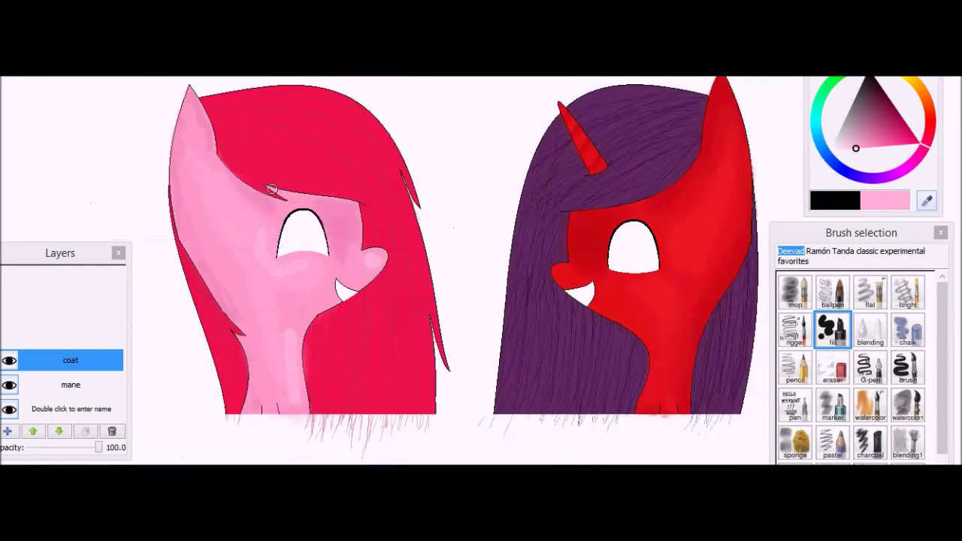
pyautogui.scroll(3, 294, 322)
pyautogui.click(874, 143)
# Step: Smooth the pink shading and highlights into the pony's coat with the blending brush
pyautogui.click(870, 330)
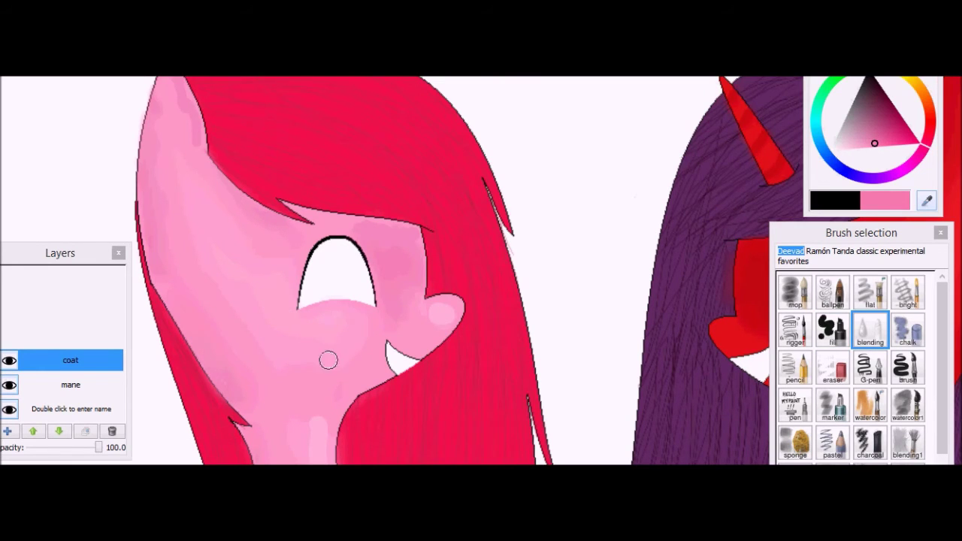
pyautogui.scroll(-3, 317, 235)
pyautogui.scroll(3, 317, 235)
pyautogui.scroll(-4, 317, 235)
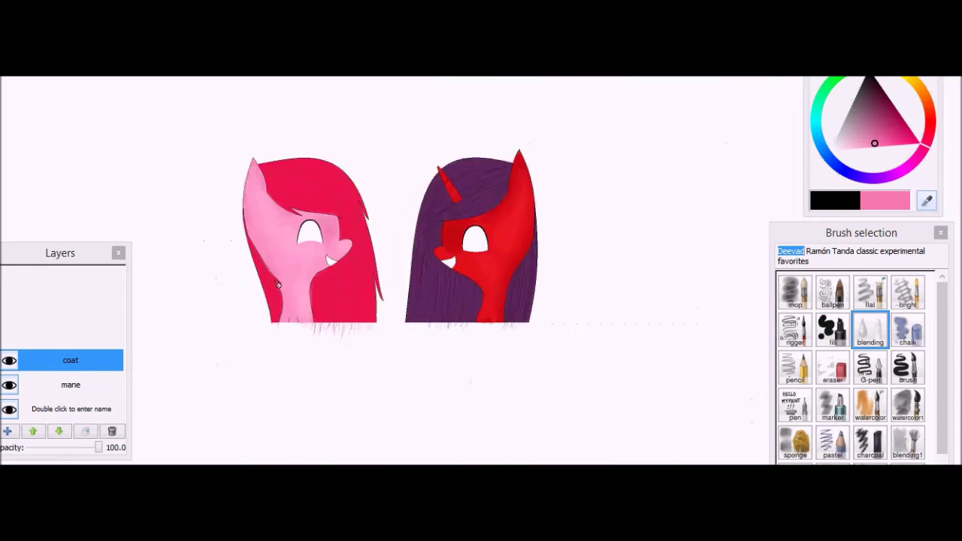
pyautogui.scroll(3, 317, 235)
pyautogui.scroll(-3, 317, 235)
pyautogui.scroll(2, 362, 238)
# Step: Paint thick white highlight bands across the upper and lower parts of both manes on the mane layer
pyautogui.click(71, 384)
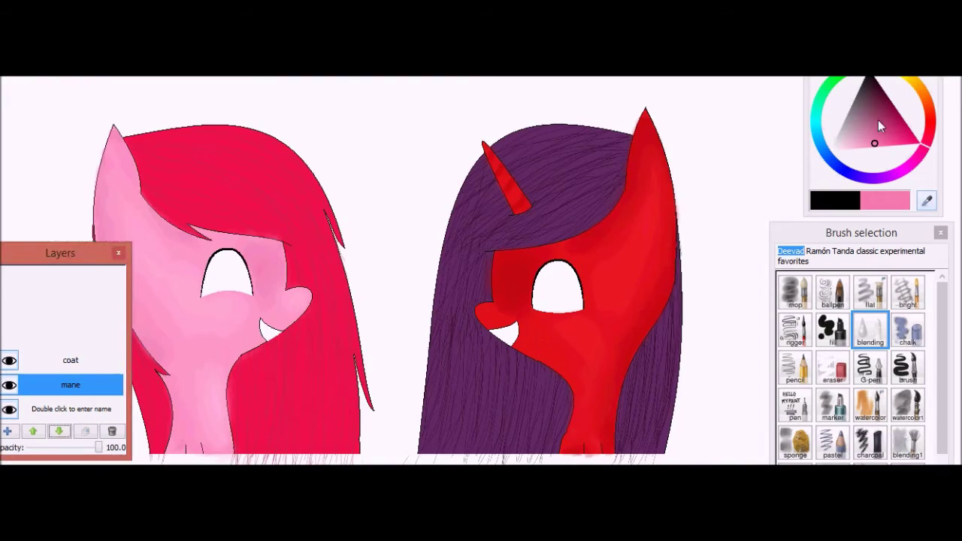
pyautogui.click(832, 331)
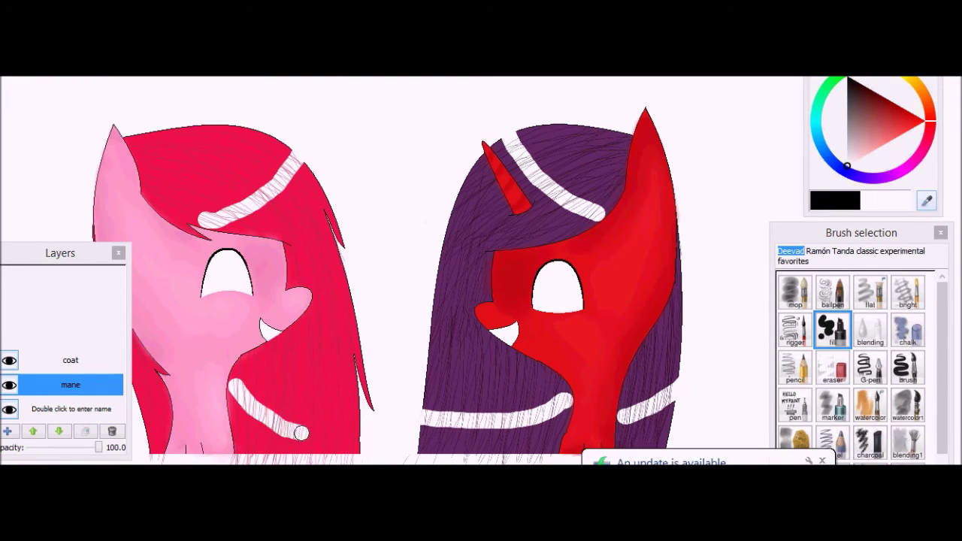
pyautogui.scroll(2, 356, 408)
# Step: Smudge the white bands on the pink pony's mane into soft shiny highlights with the blending1 brush
pyautogui.click(907, 442)
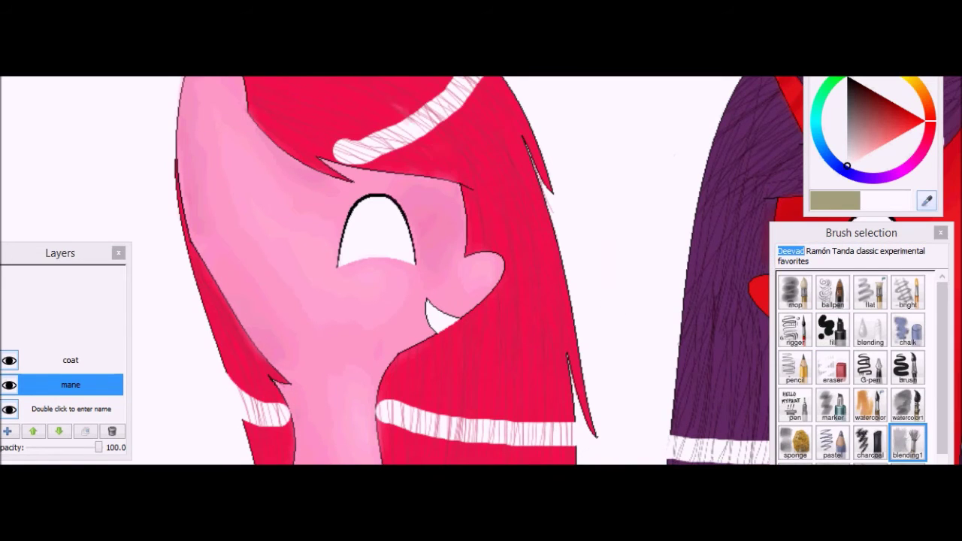
pyautogui.moveTo(414, 86); pyautogui.dragTo(481, 105)
pyautogui.moveTo(526, 421); pyautogui.dragTo(450, 406)
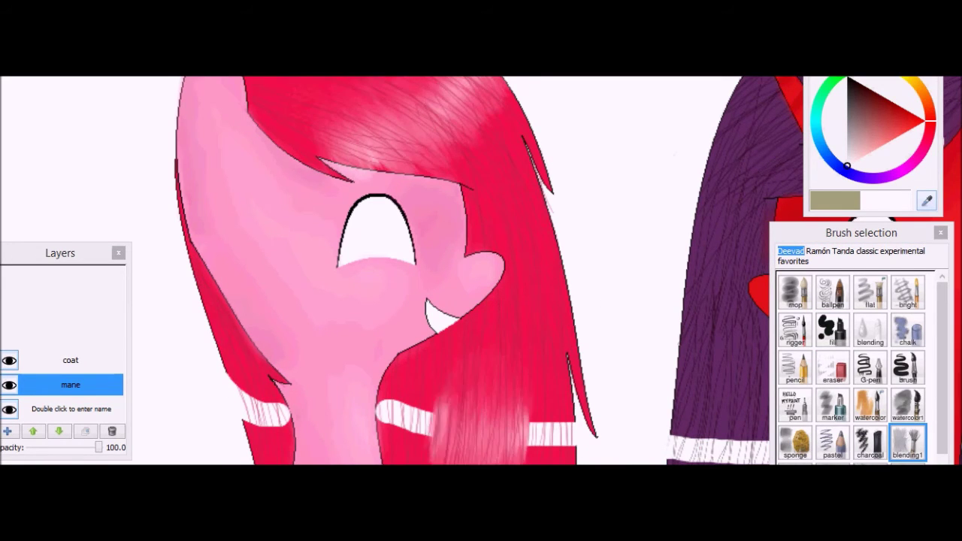
pyautogui.scroll(3, 526, 375)
pyautogui.moveTo(354, 286); pyautogui.dragTo(255, 323)
pyautogui.scroll(-3, 376, 271)
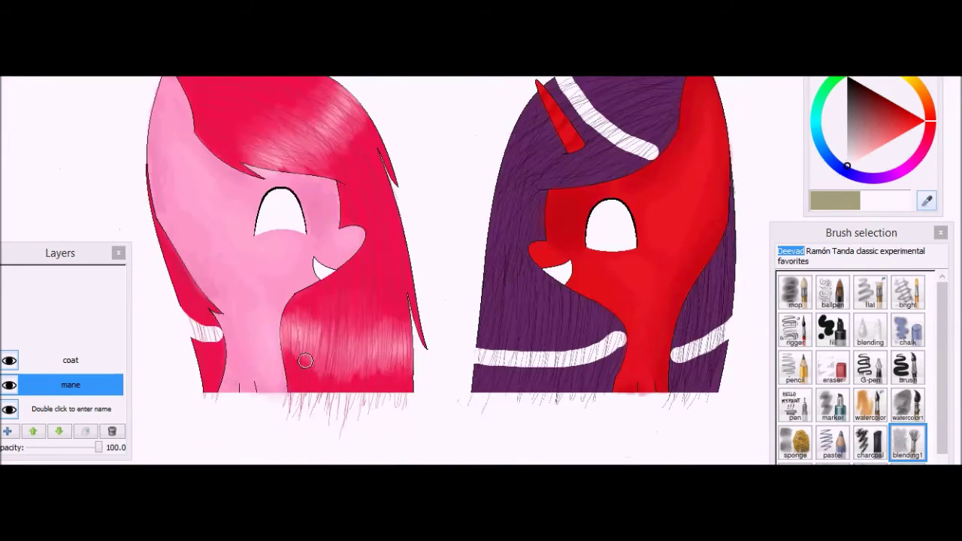
pyautogui.scroll(3, 338, 247)
pyautogui.scroll(-3, 376, 270)
# Step: Smudge the white bands on the unicorn's purple mane into soft highlights along the hair direction
pyautogui.scroll(3, 571, 225)
pyautogui.moveTo(699, 308)
pyautogui.mouseDown()
pyautogui.moveTo(541, 218)
pyautogui.moveTo(488, 150)
pyautogui.mouseUp()
pyautogui.scroll(-3, 571, 225)
pyautogui.scroll(4, 737, 375)
pyautogui.moveTo(676, 263); pyautogui.dragTo(586, 376)
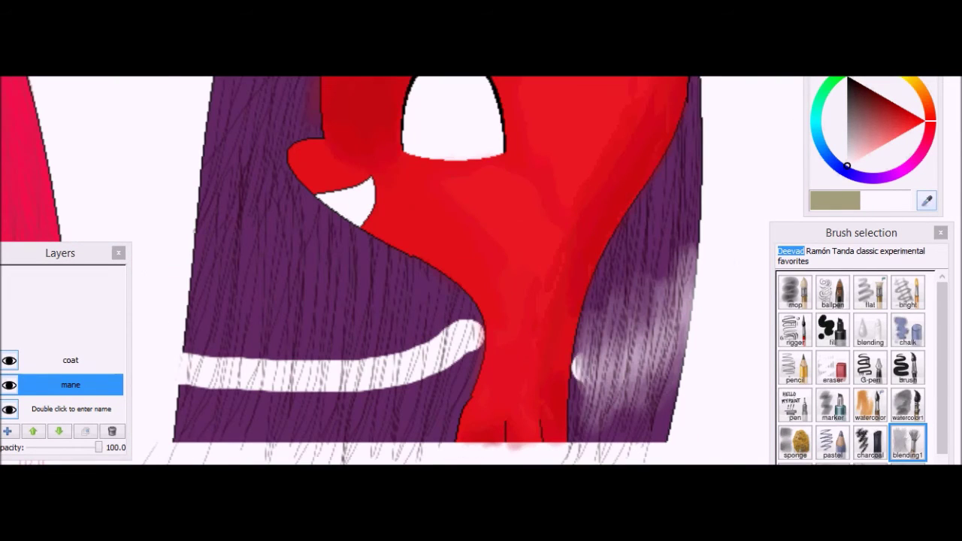
pyautogui.moveTo(481, 334)
pyautogui.mouseDown()
pyautogui.moveTo(418, 367)
pyautogui.moveTo(158, 382)
pyautogui.mouseUp()
pyautogui.scroll(-3, 300, 338)
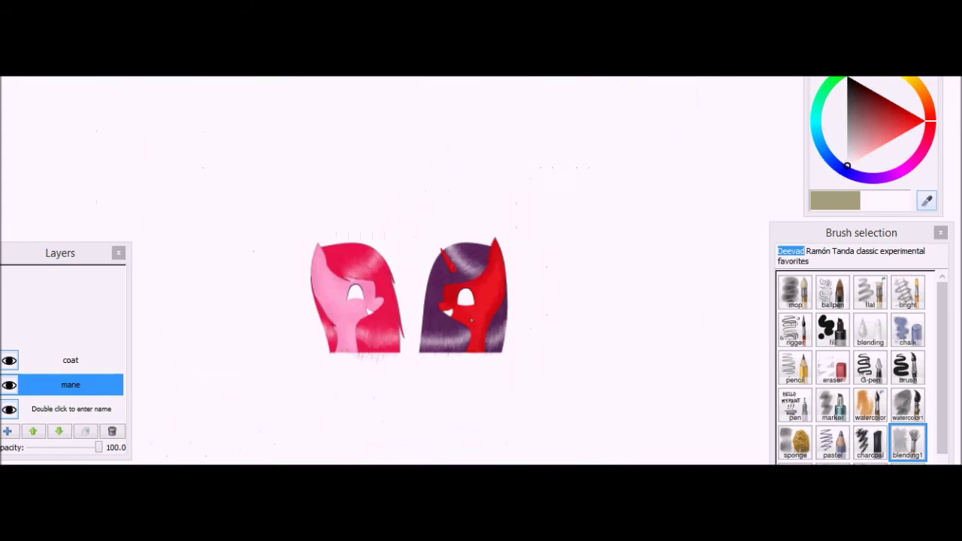
pyautogui.scroll(4, 353, 308)
# Step: Add a new layer named "eye" above the coat layer
pyautogui.click(9, 431)
pyautogui.click(32, 431)
pyautogui.doubleClick(71, 335)
pyautogui.write('eye')
pyautogui.press('Return')
pyautogui.scroll(3, 343, 301)
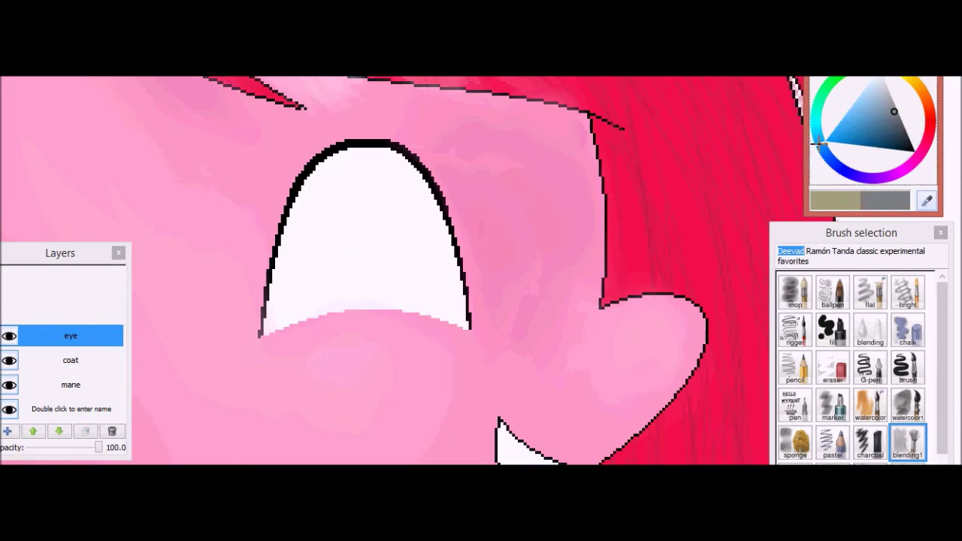
pyautogui.click(448, 269)
pyautogui.moveTo(448, 269); pyautogui.dragTo(444, 242)
pyautogui.scroll(-3, 594, 243)
pyautogui.scroll(5, 436, 251)
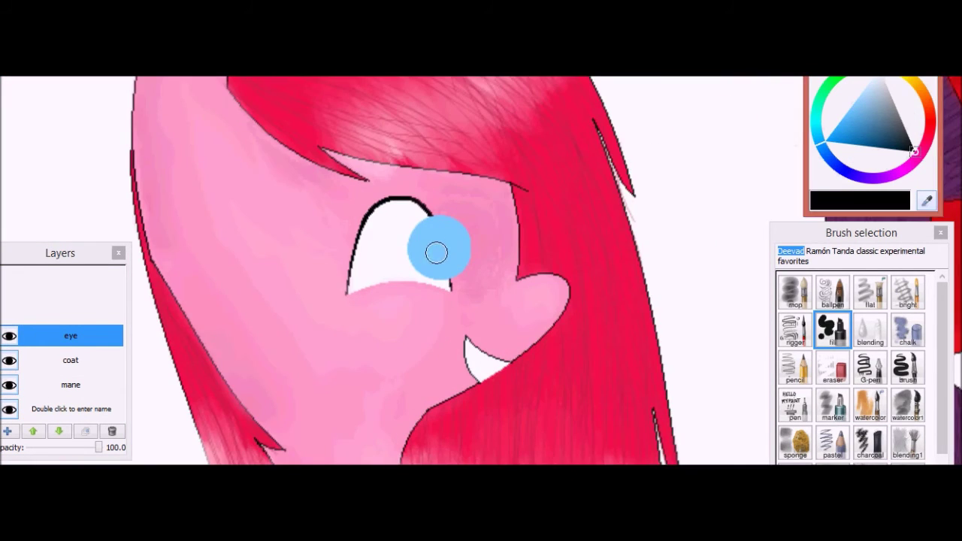
pyautogui.hotkey('ctrl', 'z')
# Step: Paint a round light blue iris with a black pupil at the front edge of the pink pony's eye
pyautogui.scroll(-3, 438, 242)
pyautogui.scroll(3, 422, 237)
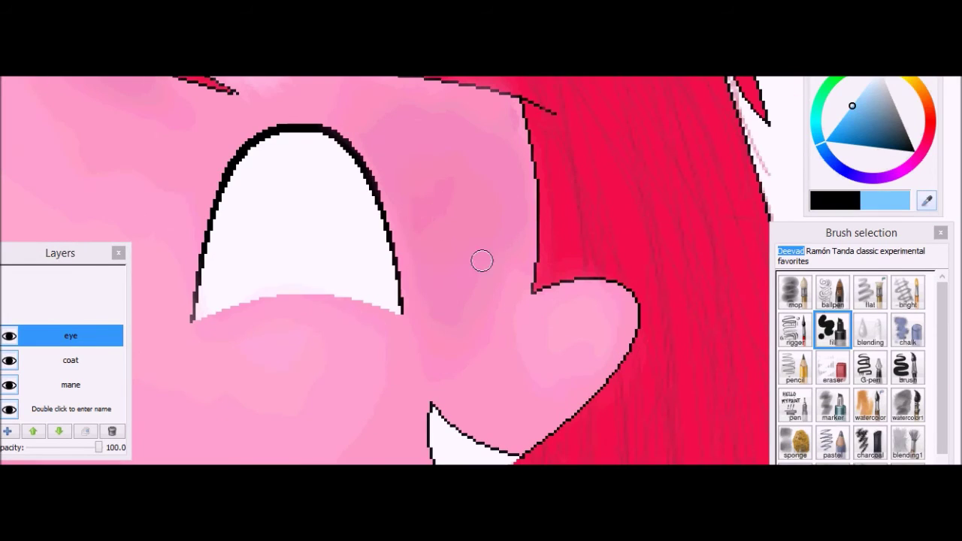
pyautogui.click(386, 243)
pyautogui.press('x')
pyautogui.click(386, 245)
pyautogui.scroll(-3, 547, 170)
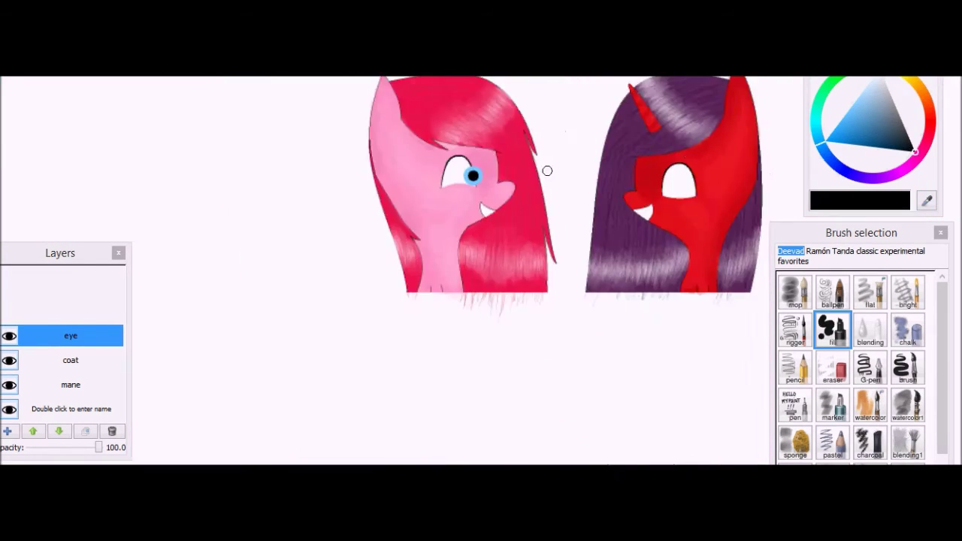
# Step: Paint a round purple iris with a black pupil at the front edge of the unicorn's eye
pyautogui.scroll(3, 694, 151)
pyautogui.click(883, 174)
pyautogui.click(605, 260)
pyautogui.press('x')
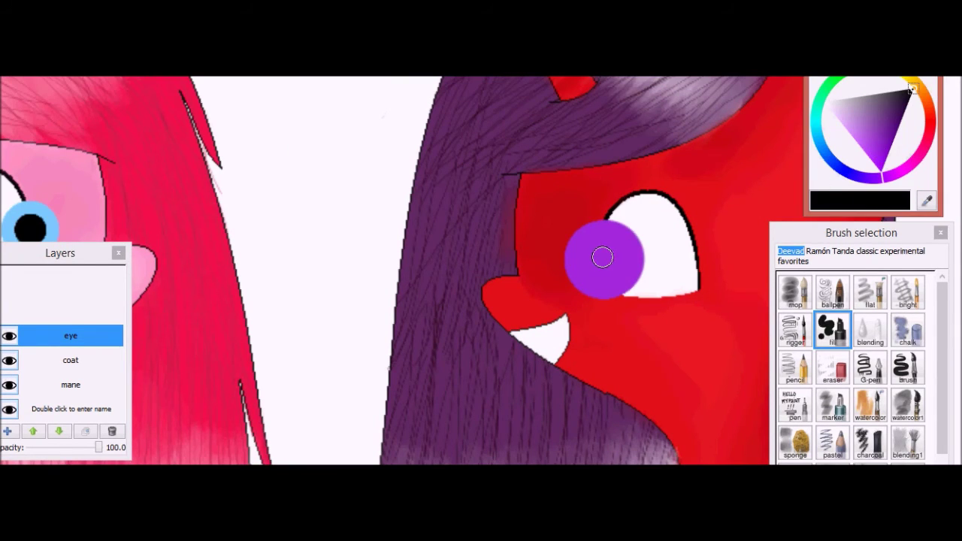
pyautogui.click(603, 258)
# Step: Erase the parts of the irises and pupils that extend beyond the front outlines of both eyes
pyautogui.scroll(3, 603, 259)
pyautogui.click(832, 366)
pyautogui.moveTo(555, 120)
pyautogui.mouseDown()
pyautogui.moveTo(593, 256)
pyautogui.moveTo(537, 225)
pyautogui.mouseUp()
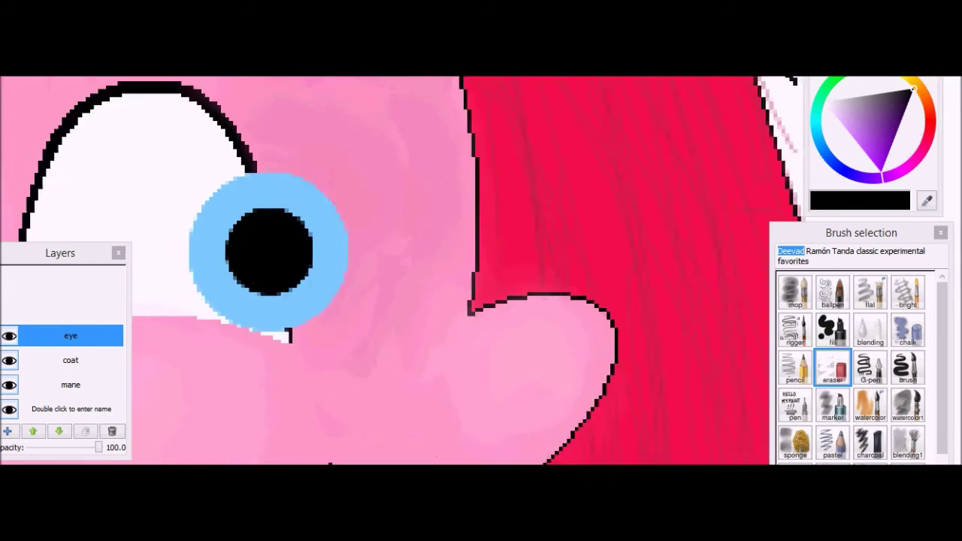
pyautogui.scroll(2, 271, 270)
pyautogui.moveTo(331, 173); pyautogui.dragTo(353, 361)
pyautogui.moveTo(338, 203); pyautogui.dragTo(345, 315)
pyautogui.scroll(-3, 481, 270)
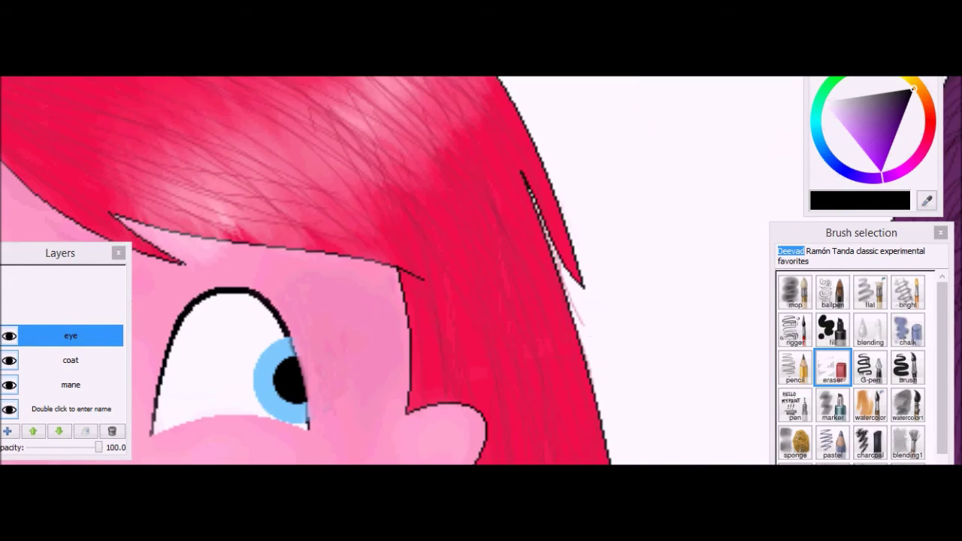
# Step: Add a new layer named "eye shade" above the eye layer
pyautogui.click(7, 430)
pyautogui.doubleClick(86, 317)
pyautogui.write('eye shade')
pyautogui.click(99, 393)
# Step: Paint dark blue shading on the front parts of the pink pony's iris, above and below the pupil
pyautogui.scroll(3, 823, 216)
pyautogui.click(819, 143)
pyautogui.click(874, 132)
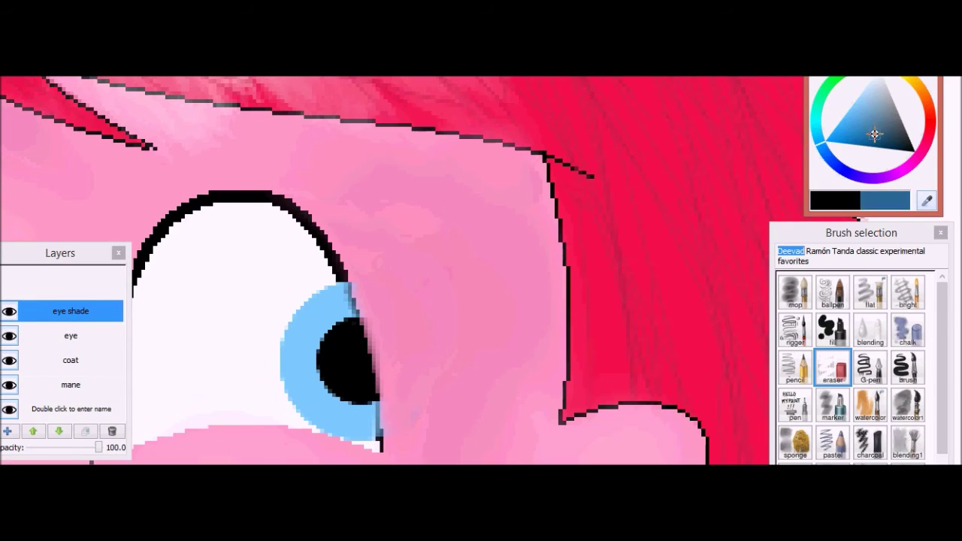
pyautogui.click(897, 145)
pyautogui.click(832, 328)
pyautogui.scroll(2, 355, 301)
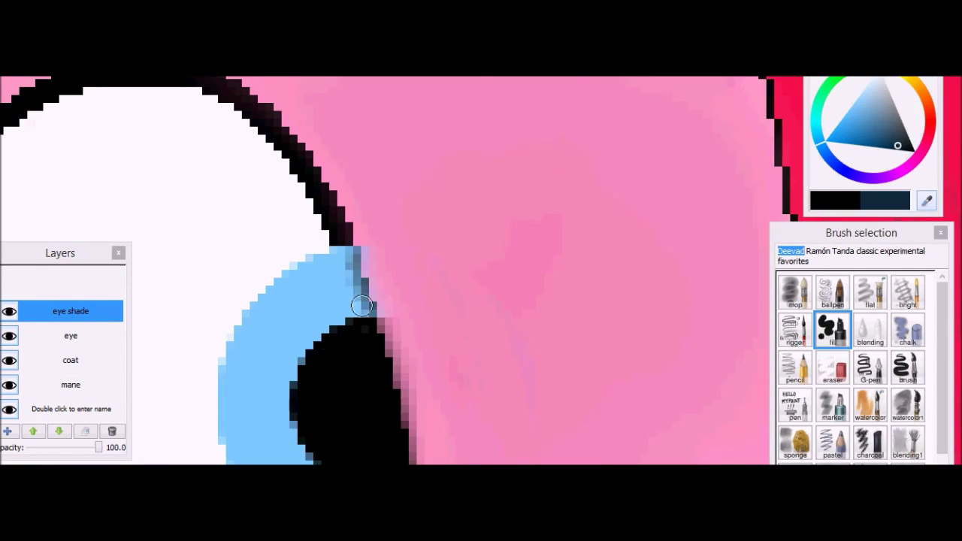
pyautogui.scroll(-2, 353, 316)
pyautogui.scroll(2, 353, 315)
pyautogui.click(391, 338)
pyautogui.scroll(-1, 356, 376)
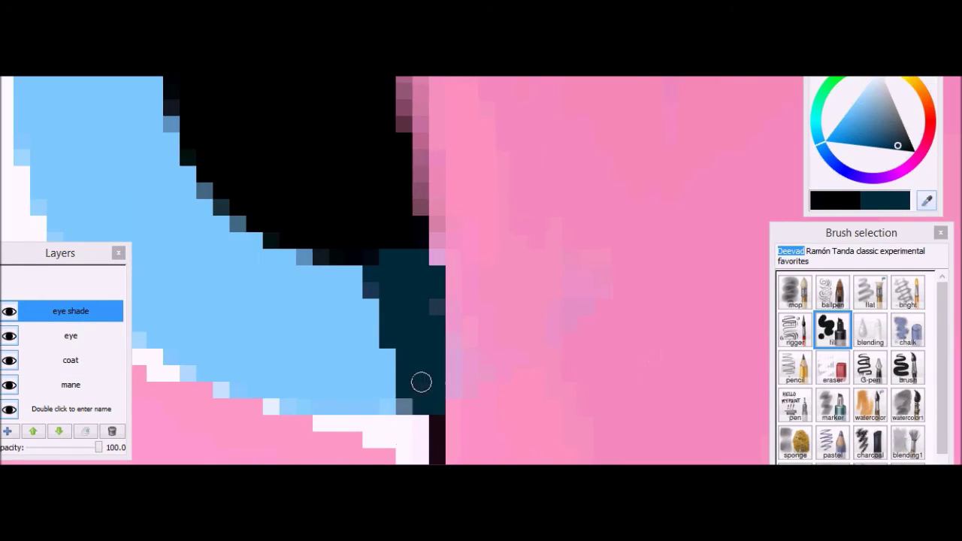
pyautogui.click(356, 389)
# Step: Blend the dark blue shading around the pink pony's pupil smoothly into the light blue iris
pyautogui.press('2')
pyautogui.moveTo(356, 388)
pyautogui.mouseDown()
pyautogui.moveTo(295, 339)
pyautogui.moveTo(188, 205)
pyautogui.moveTo(181, 240)
pyautogui.moveTo(280, 339)
pyautogui.moveTo(226, 341)
pyautogui.mouseUp()
pyautogui.scroll(-2, 248, 331)
pyautogui.scroll(2, 268, 160)
pyautogui.moveTo(221, 200); pyautogui.dragTo(139, 314)
pyautogui.scroll(-1, 140, 314)
pyautogui.scroll(1, 270, 225)
pyautogui.moveTo(225, 301)
pyautogui.mouseDown()
pyautogui.moveTo(290, 128)
pyautogui.moveTo(250, 277)
pyautogui.mouseUp()
pyautogui.moveTo(349, 150)
pyautogui.mouseDown()
pyautogui.moveTo(230, 233)
pyautogui.moveTo(196, 330)
pyautogui.mouseUp()
# Step: Paint a pale blue highlight on the pink pony's iris behind the pupil and soften it with the blending brush
pyautogui.press('r')
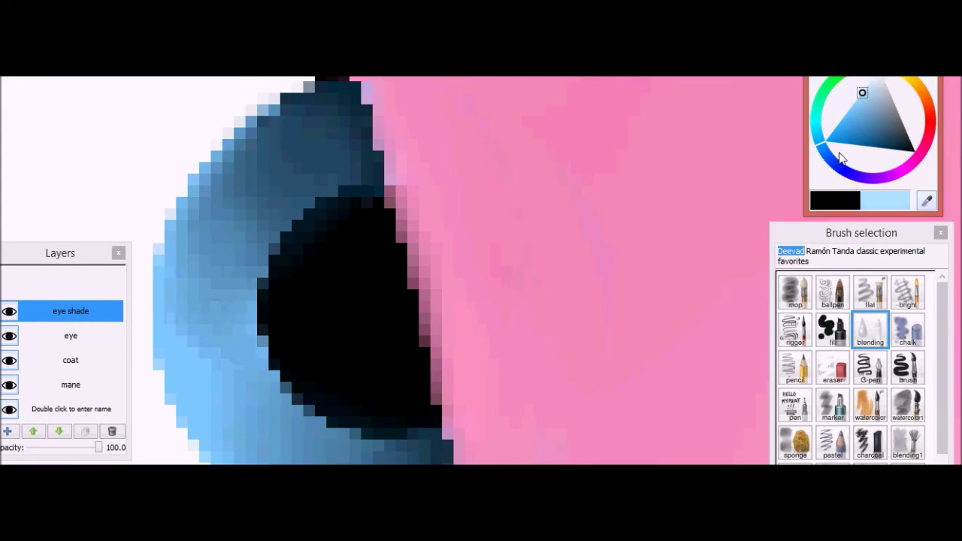
pyautogui.moveTo(198, 290); pyautogui.dragTo(225, 390)
pyautogui.click(849, 342)
pyautogui.click(869, 331)
pyautogui.scroll(-1, 262, 275)
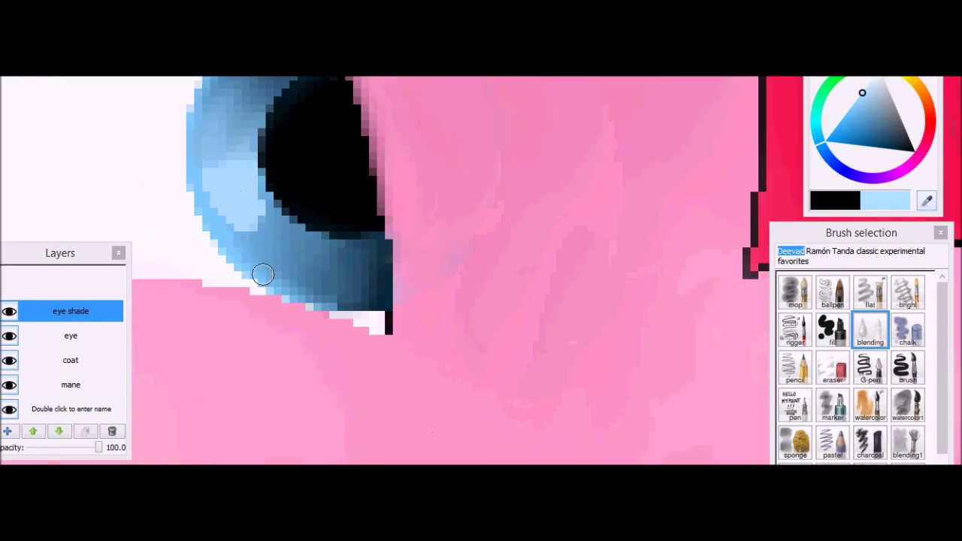
# Step: Paint dark purple shading on the unicorn's iris, above and below the pupil, with the fill brush
pyautogui.scroll(-1, 376, 270)
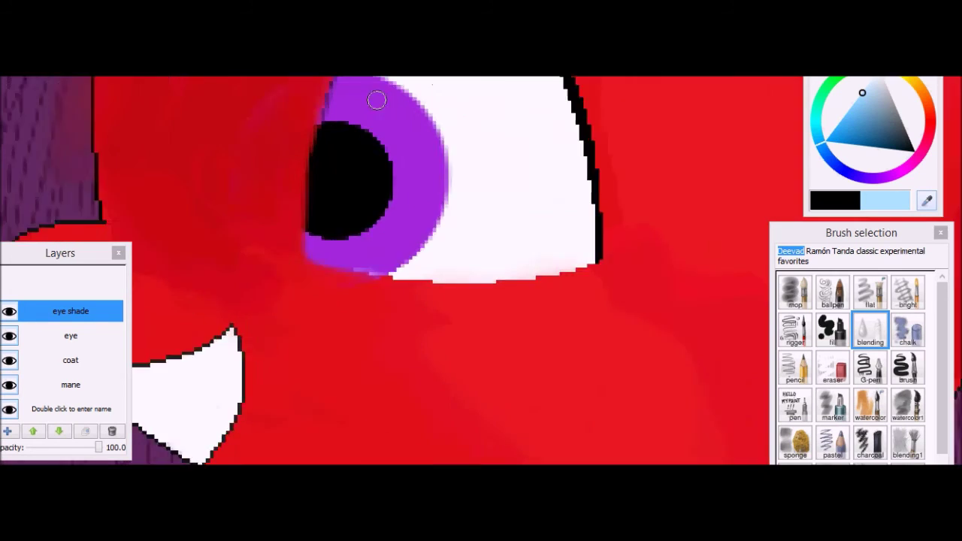
pyautogui.scroll(2, 376, 271)
pyautogui.click(843, 88)
pyautogui.click(831, 330)
pyautogui.click(899, 100)
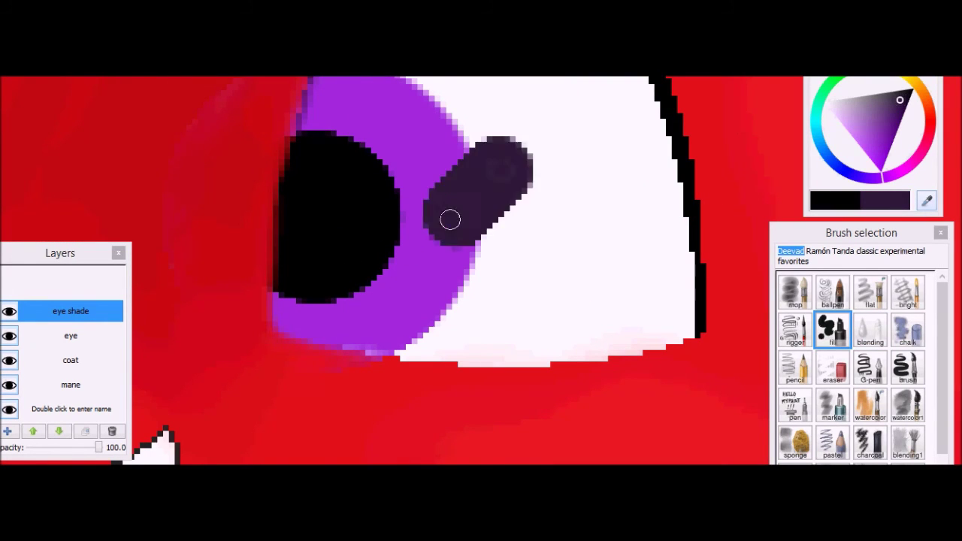
pyautogui.click(289, 319)
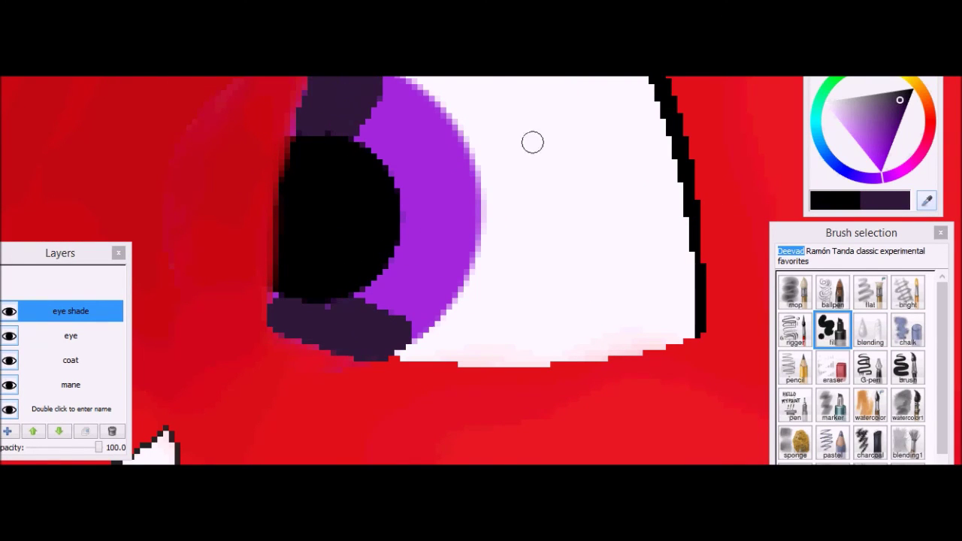
# Step: Blend the dark purple shading around the unicorn's pupil into the purple iris
pyautogui.press('2')
pyautogui.scroll(2, 339, 101)
pyautogui.moveTo(323, 135); pyautogui.dragTo(508, 213)
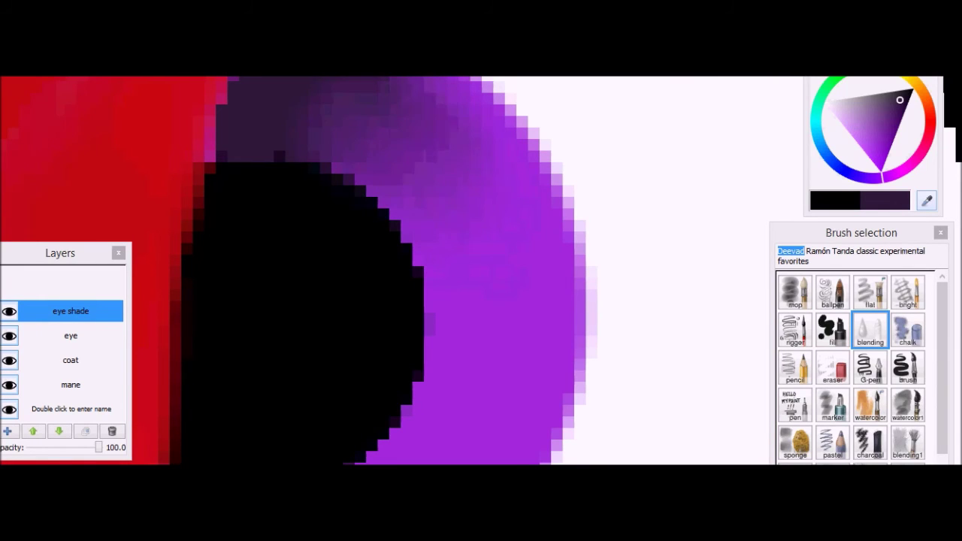
pyautogui.scroll(-2, 400, 147)
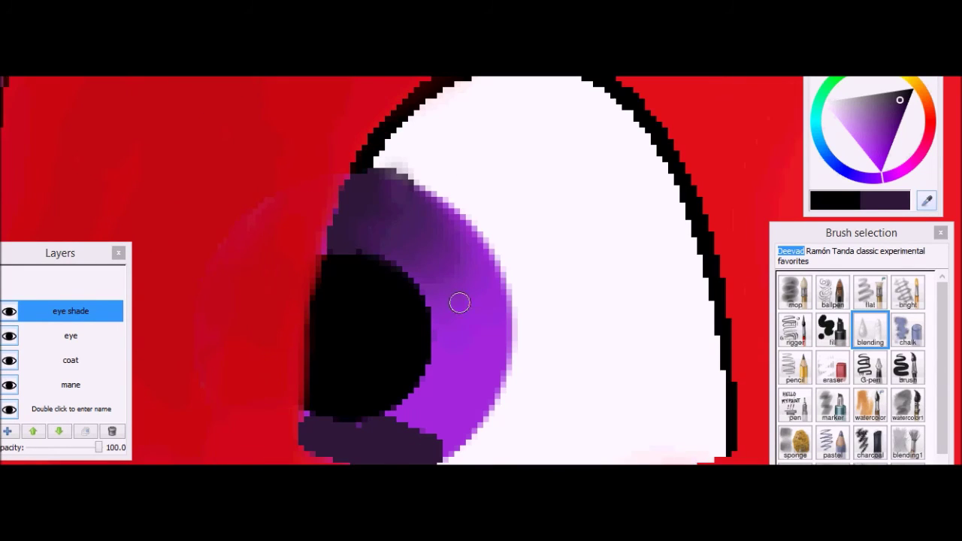
pyautogui.scroll(-4, 460, 328)
pyautogui.scroll(4, 460, 328)
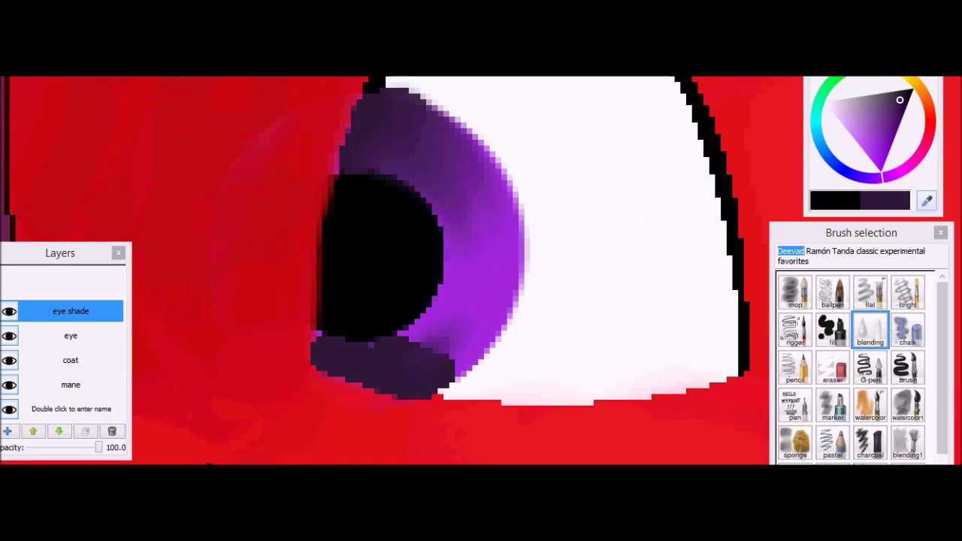
# Step: Paint bright and lighter purple highlights on the unicorn's iris behind the pupil and blend them into the shading
pyautogui.click(832, 329)
pyautogui.click(864, 154)
pyautogui.moveTo(480, 218)
pyautogui.mouseDown()
pyautogui.moveTo(500, 233)
pyautogui.moveTo(489, 293)
pyautogui.moveTo(496, 286)
pyautogui.mouseUp()
pyautogui.click(874, 166)
pyautogui.click(849, 132)
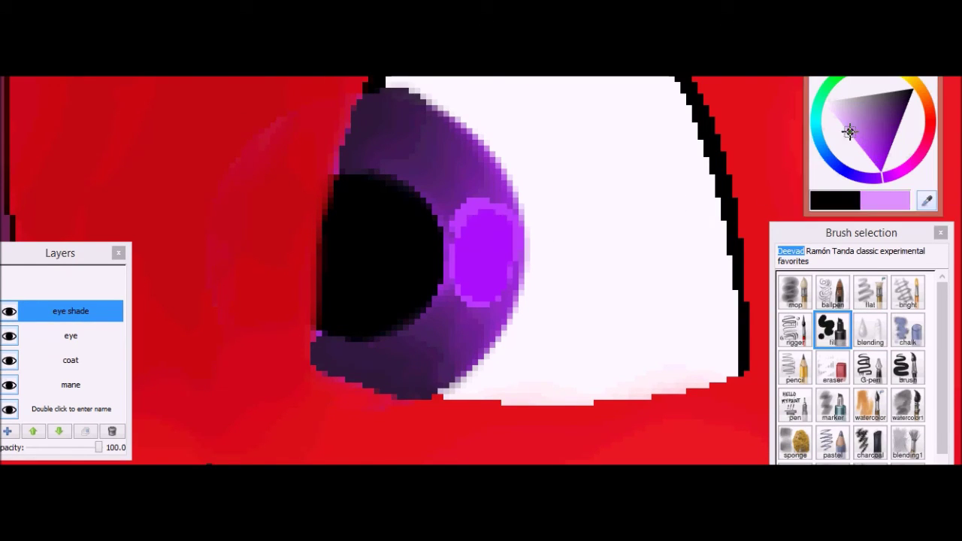
pyautogui.click(870, 329)
pyautogui.moveTo(488, 226)
pyautogui.mouseDown()
pyautogui.moveTo(481, 331)
pyautogui.moveTo(441, 138)
pyautogui.mouseUp()
pyautogui.scroll(-4, 425, 244)
pyautogui.scroll(4, 425, 244)
# Step: Dot round white light reflections over the iris and pupil of both eyes
pyautogui.click(847, 165)
pyautogui.click(832, 329)
pyautogui.click(384, 208)
pyautogui.click(349, 242)
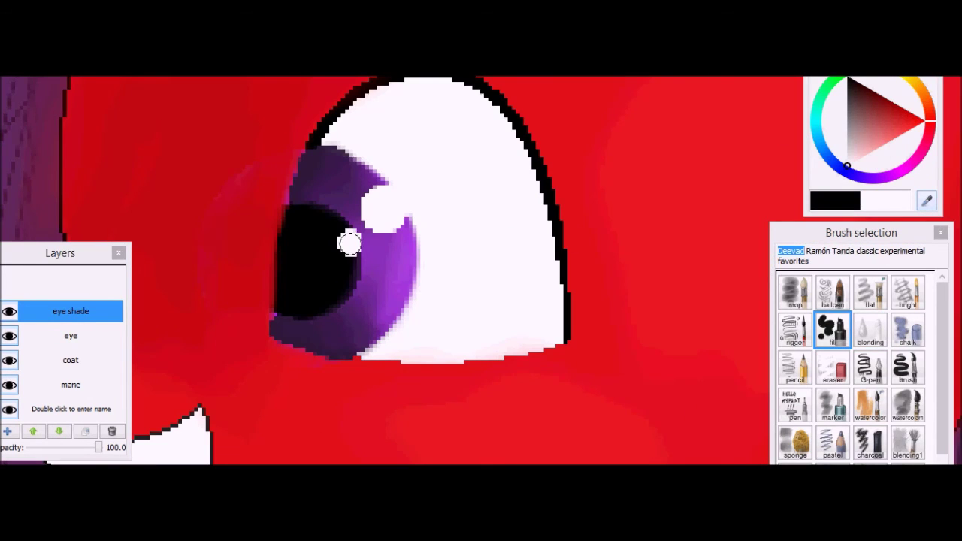
pyautogui.scroll(-4, 384, 264)
pyautogui.scroll(4, 167, 233)
pyautogui.scroll(-4, 173, 254)
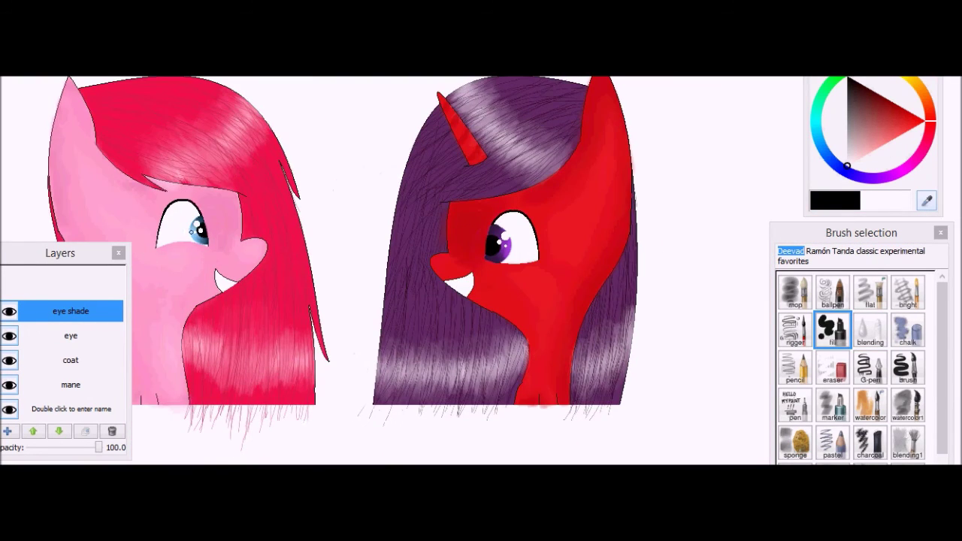
# Step: Draw short black eyelashes at the upper and lower back corners of the pink pony's eye
pyautogui.scroll(6, 173, 240)
pyautogui.scroll(-4, 337, 165)
pyautogui.scroll(5, 254, 287)
pyautogui.moveTo(300, 175); pyautogui.dragTo(323, 225)
pyautogui.scroll(-4, 324, 225)
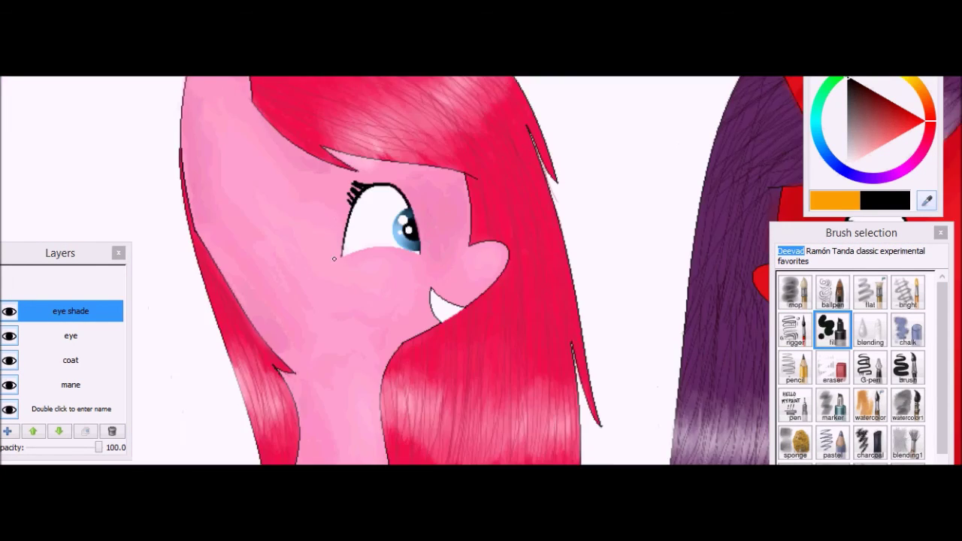
pyautogui.scroll(5, 315, 225)
pyautogui.scroll(-5, 489, 332)
# Step: Draw short black eyelashes at the unicorn's upper eye outline and lower back corner, redoing the upper ones with clearer spacing
pyautogui.scroll(5, 489, 331)
pyautogui.moveTo(461, 203); pyautogui.dragTo(518, 271)
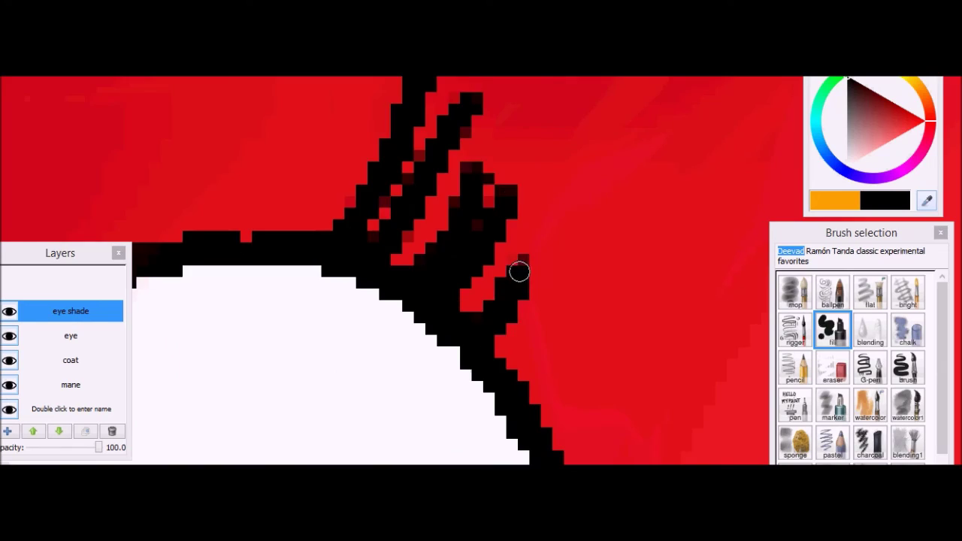
pyautogui.hotkey('ctrl', 'z')
pyautogui.scroll(-2, 428, 247)
pyautogui.scroll(2, 428, 247)
pyautogui.moveTo(429, 303); pyautogui.dragTo(553, 408)
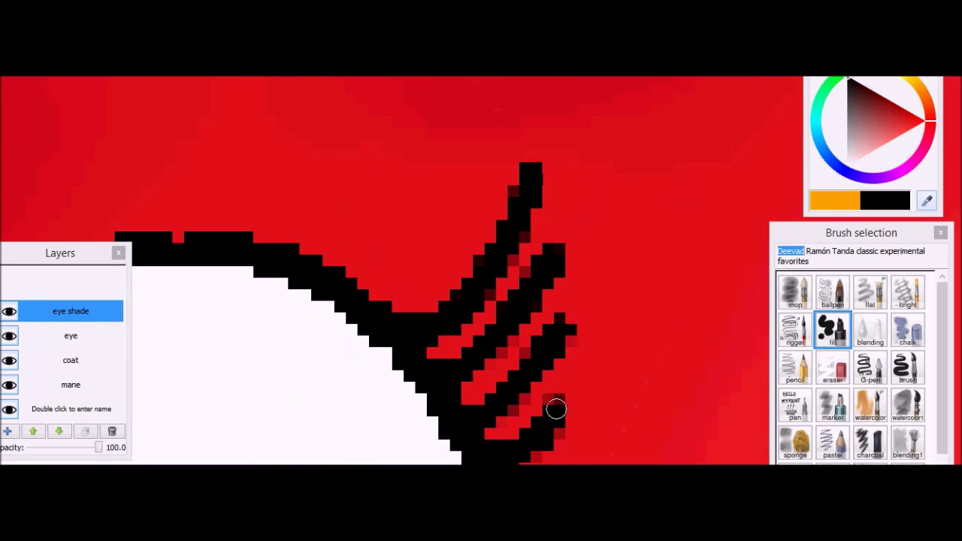
pyautogui.scroll(-2, 553, 408)
pyautogui.scroll(2, 525, 414)
pyautogui.moveTo(507, 235); pyautogui.dragTo(570, 235)
pyautogui.scroll(-4, 570, 235)
pyautogui.scroll(1, 371, 179)
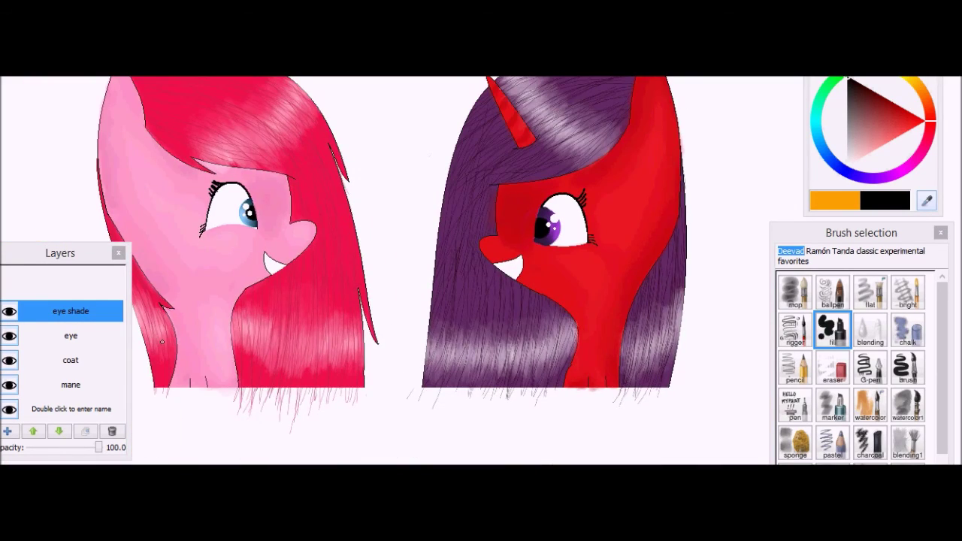
# Step: Add a new layer named "weefeww" above the eye shade layer
pyautogui.click(7, 431)
pyautogui.doubleClick(61, 287)
pyautogui.write('weefeww')
pyautogui.press('Return')
# Step: Paint a broad vertical dark purple band beside the back of the unicorn's head
pyautogui.click(906, 175)
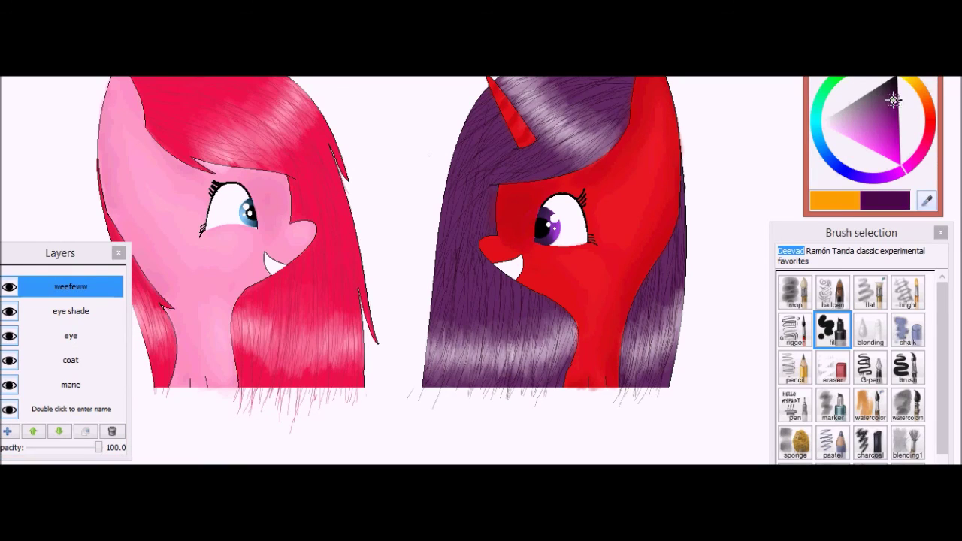
pyautogui.scroll(-3, 691, 165)
pyautogui.moveTo(698, 135); pyautogui.dragTo(696, 248)
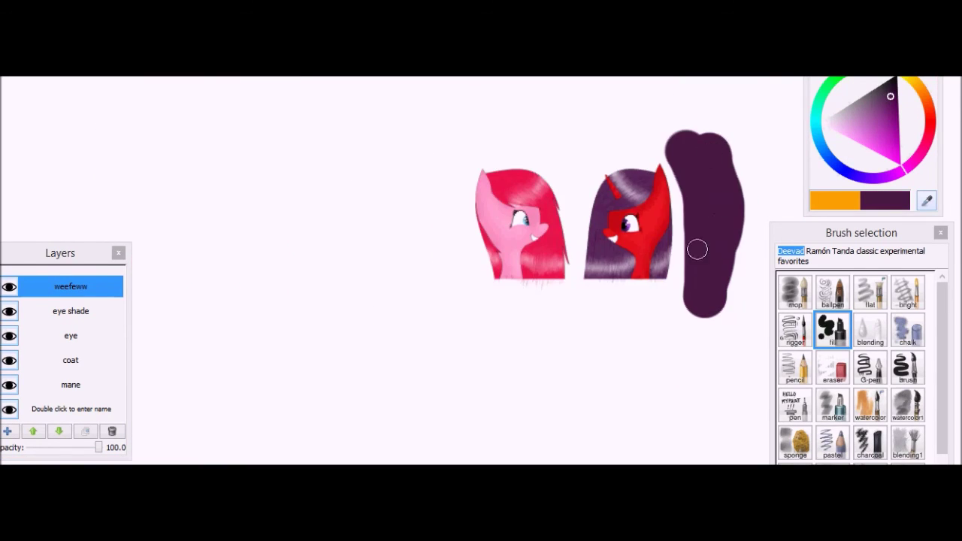
# Step: Paint a broad vertical orange band beside the back of the pink pony's head, undoing and repainting the last stroke
pyautogui.scroll(2, 695, 225)
pyautogui.click(928, 102)
pyautogui.scroll(-3, 451, 180)
pyautogui.moveTo(446, 172); pyautogui.dragTo(420, 346)
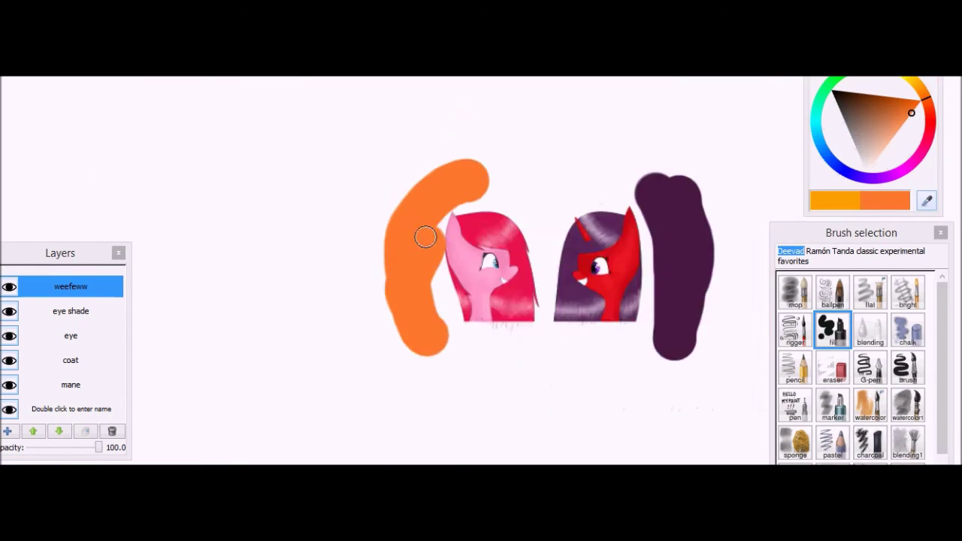
pyautogui.scroll(1, 421, 300)
pyautogui.scroll(-3, 365, 289)
pyautogui.scroll(2, 366, 289)
pyautogui.hotkey('ctrl', 'z')
pyautogui.moveTo(374, 213); pyautogui.dragTo(361, 321)
# Step: Lower the background layer's opacity and blend the orange and purple bands into soft gradients around the ponies
pyautogui.click(870, 330)
pyautogui.moveTo(99, 447); pyautogui.dragTo(77, 447)
pyautogui.moveTo(326, 287)
pyautogui.mouseDown()
pyautogui.moveTo(356, 208)
pyautogui.moveTo(338, 383)
pyautogui.mouseUp()
pyautogui.scroll(3, 391, 324)
pyautogui.scroll(-2, 390, 325)
pyautogui.moveTo(601, 225)
pyautogui.mouseDown()
pyautogui.moveTo(638, 128)
pyautogui.moveTo(644, 345)
pyautogui.moveTo(470, 137)
pyautogui.mouseUp()
pyautogui.click(88, 449)
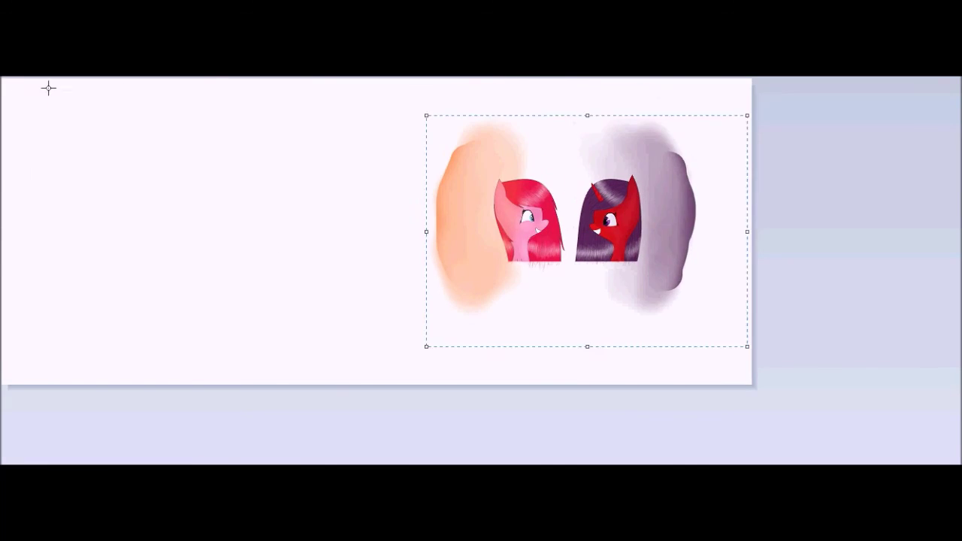
# Step: In Paint, trim the canvas tightly around the two ponies and their orange and purple backdrop
pyautogui.moveTo(753, 386); pyautogui.dragTo(736, 383)
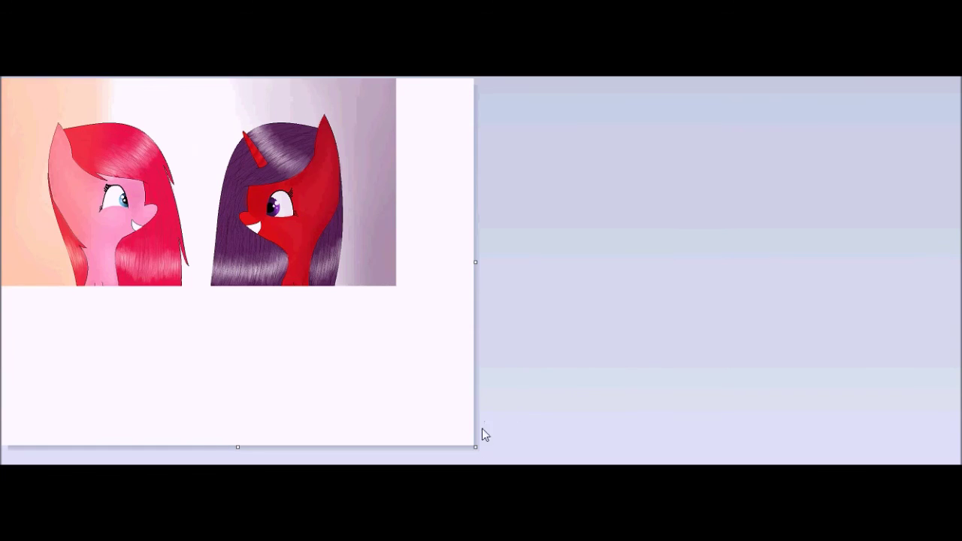
pyautogui.moveTo(474, 445); pyautogui.dragTo(399, 301)
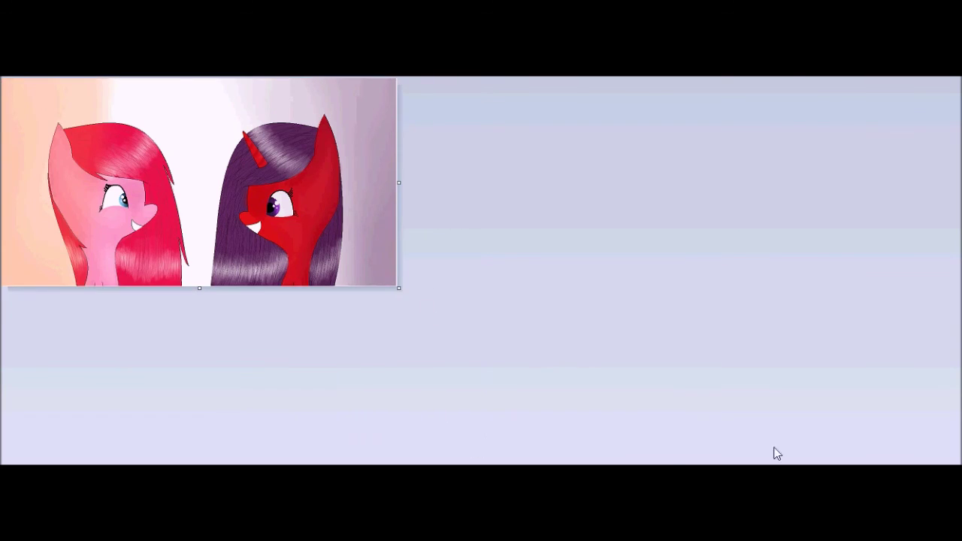
pyautogui.scroll(1, 689, 438)
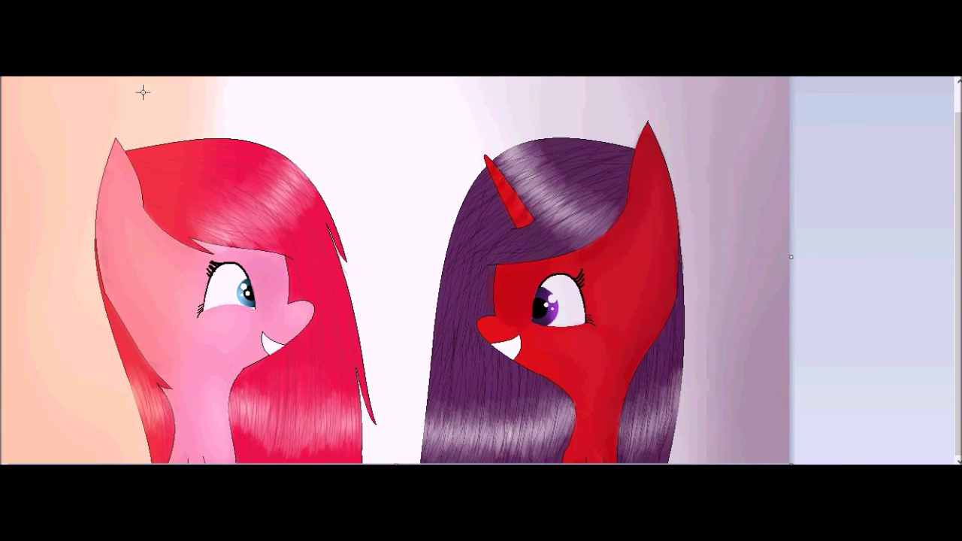